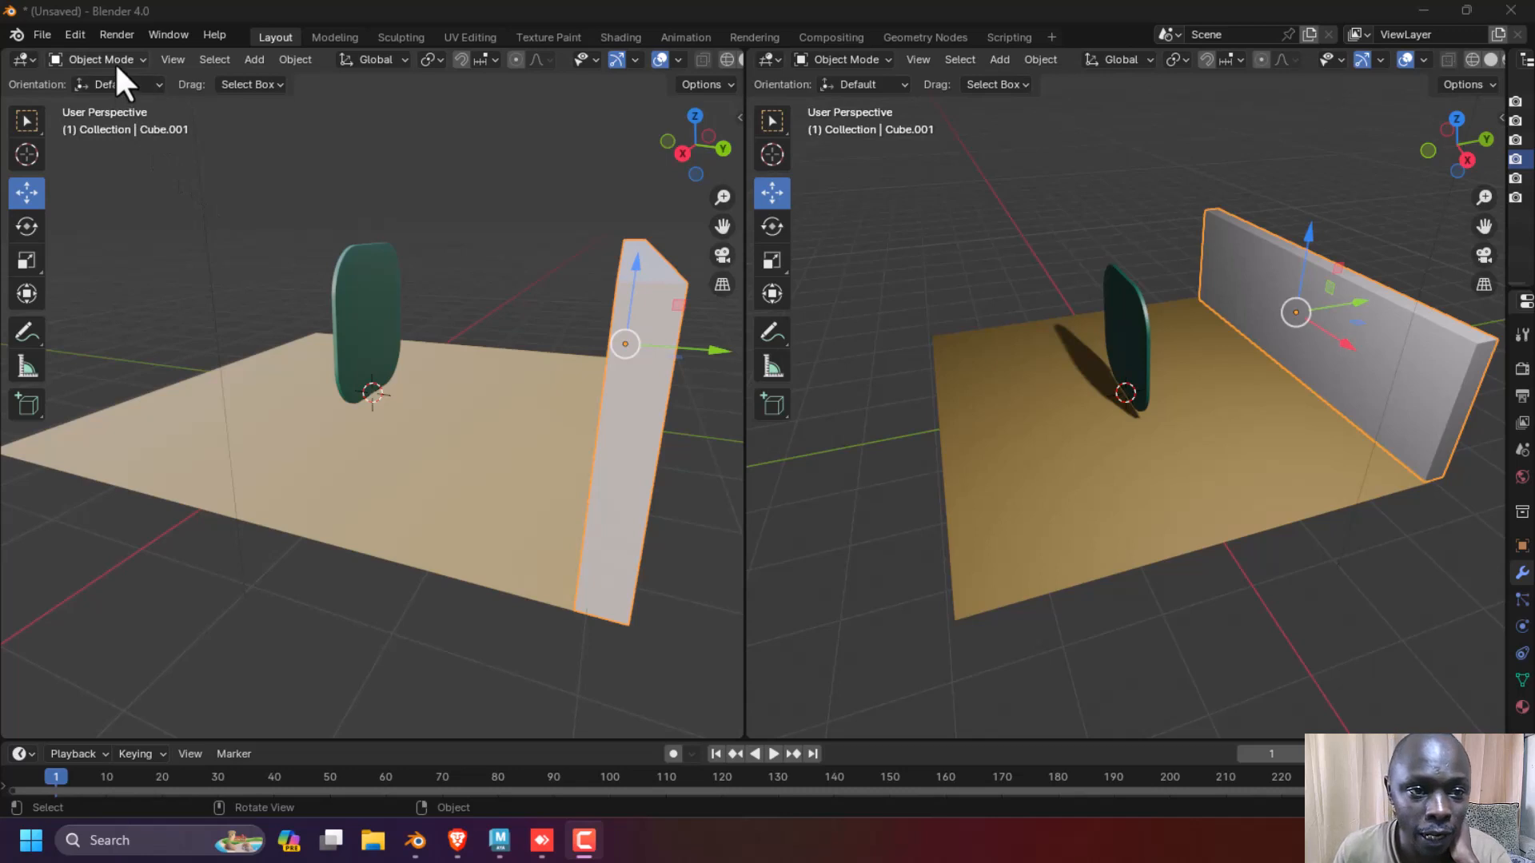
- Enter Edit Mode on the back wall and add three horizontal loop cuts at its mid-height, upper half and lower half
{"action": "left_click", "coordinate": [107, 59]}
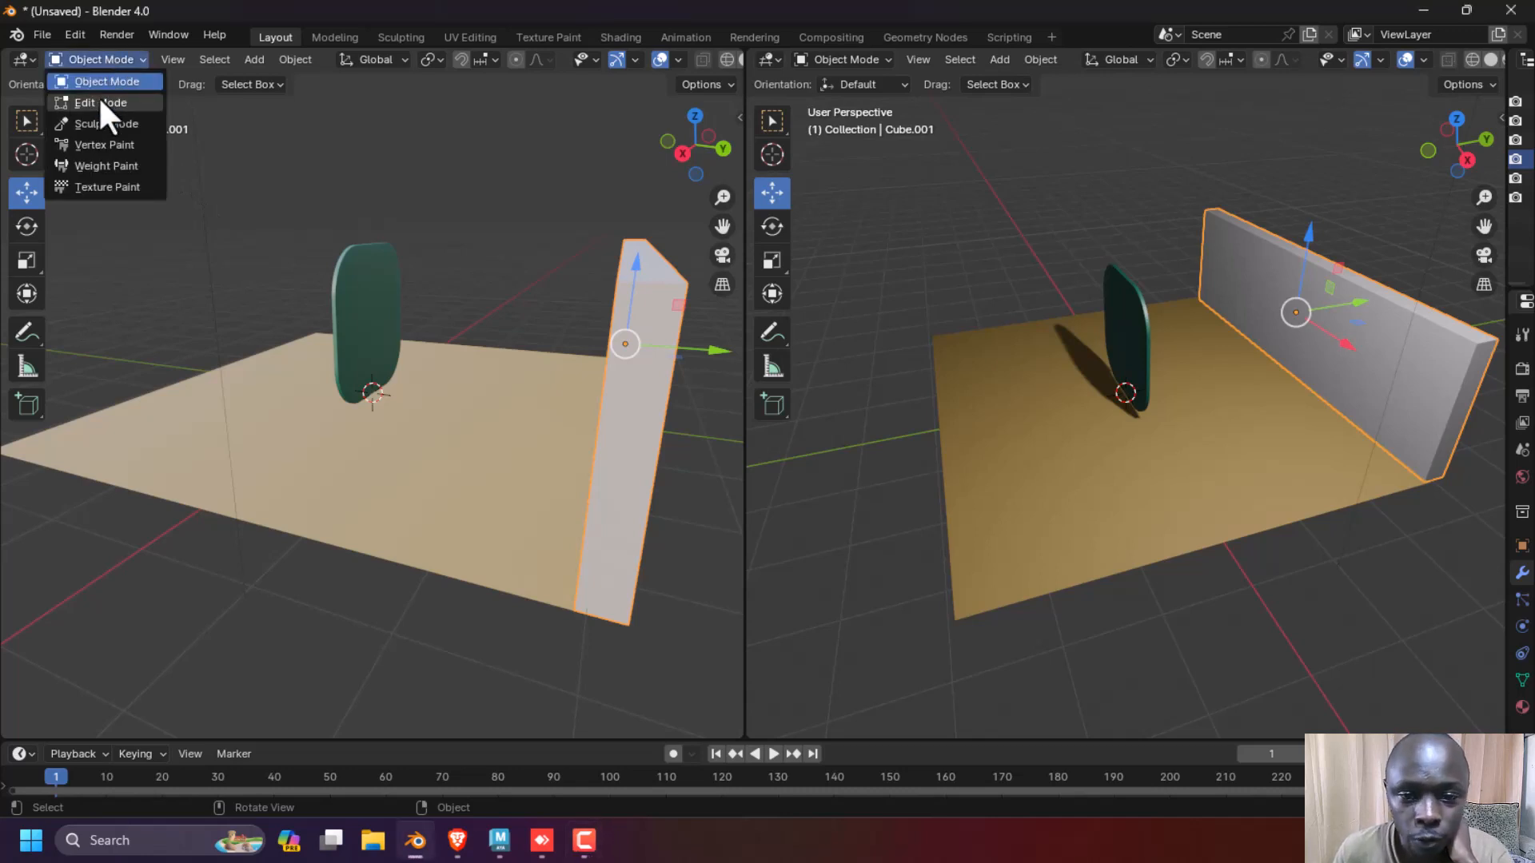
{"action": "left_click", "coordinate": [98, 94]}
{"action": "mouse_move", "coordinate": [680, 169]}
{"action": "left_mouse_down"}
{"action": "mouse_move", "coordinate": [592, 163]}
{"action": "mouse_move", "coordinate": [702, 182]}
{"action": "mouse_move", "coordinate": [721, 157]}
{"action": "mouse_move", "coordinate": [699, 165]}
{"action": "left_mouse_up"}
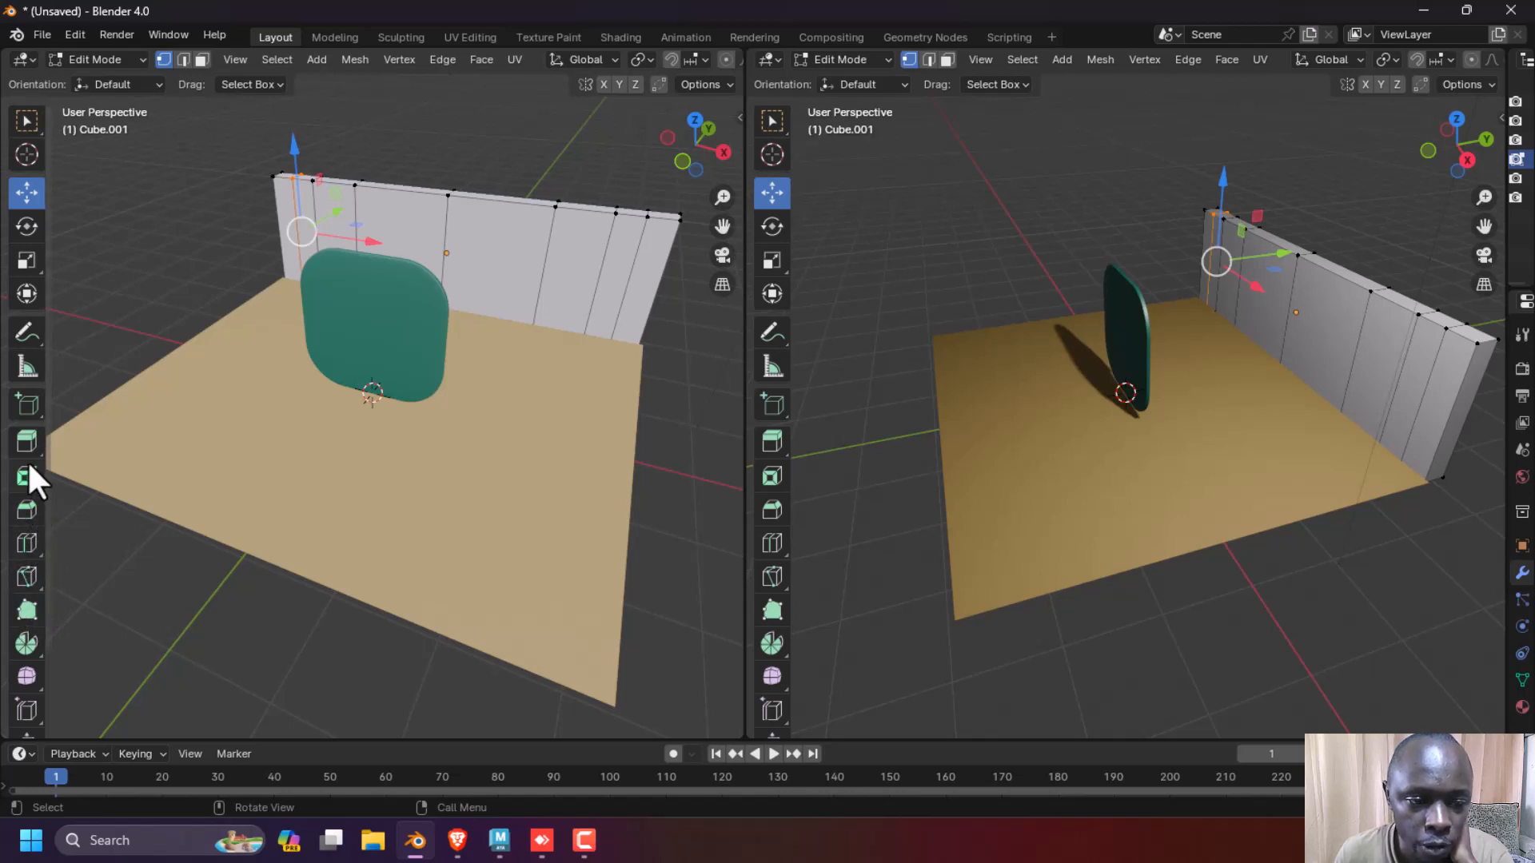
{"action": "left_click", "coordinate": [27, 540]}
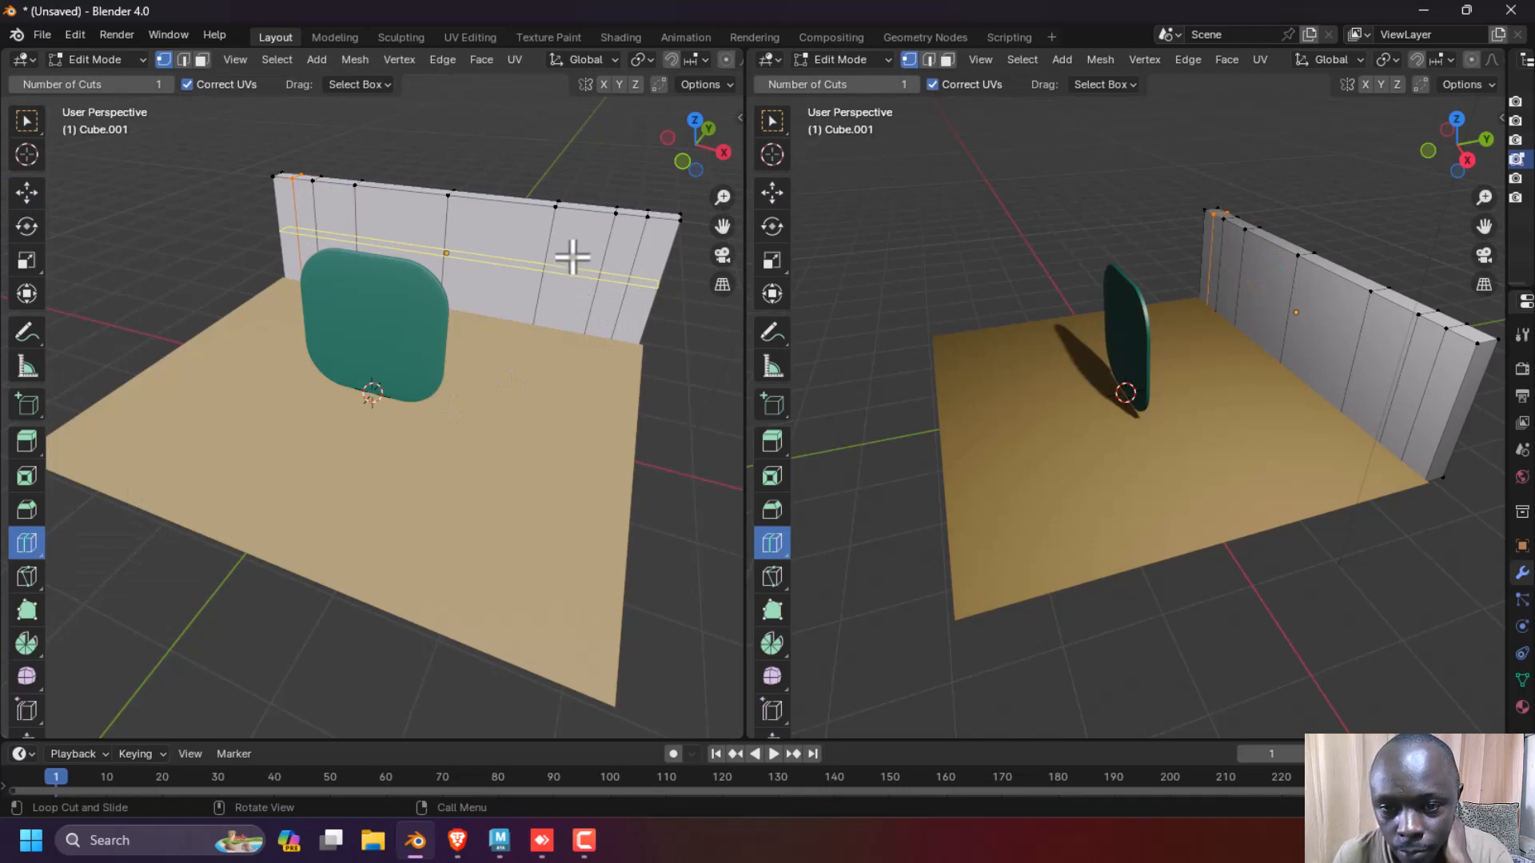
{"action": "left_click", "coordinate": [525, 274]}
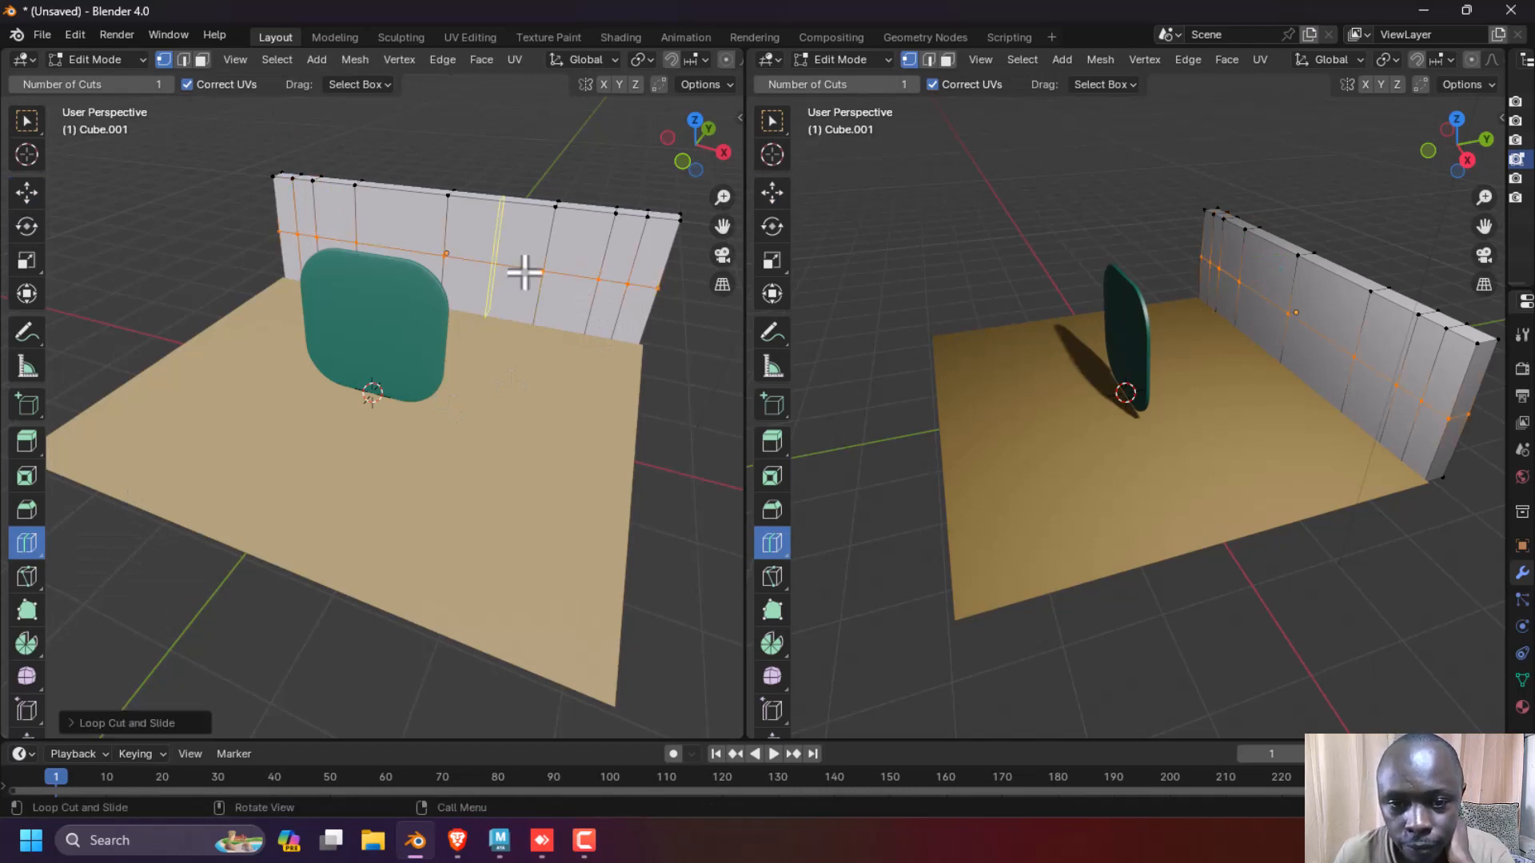
{"action": "left_click", "coordinate": [360, 219]}
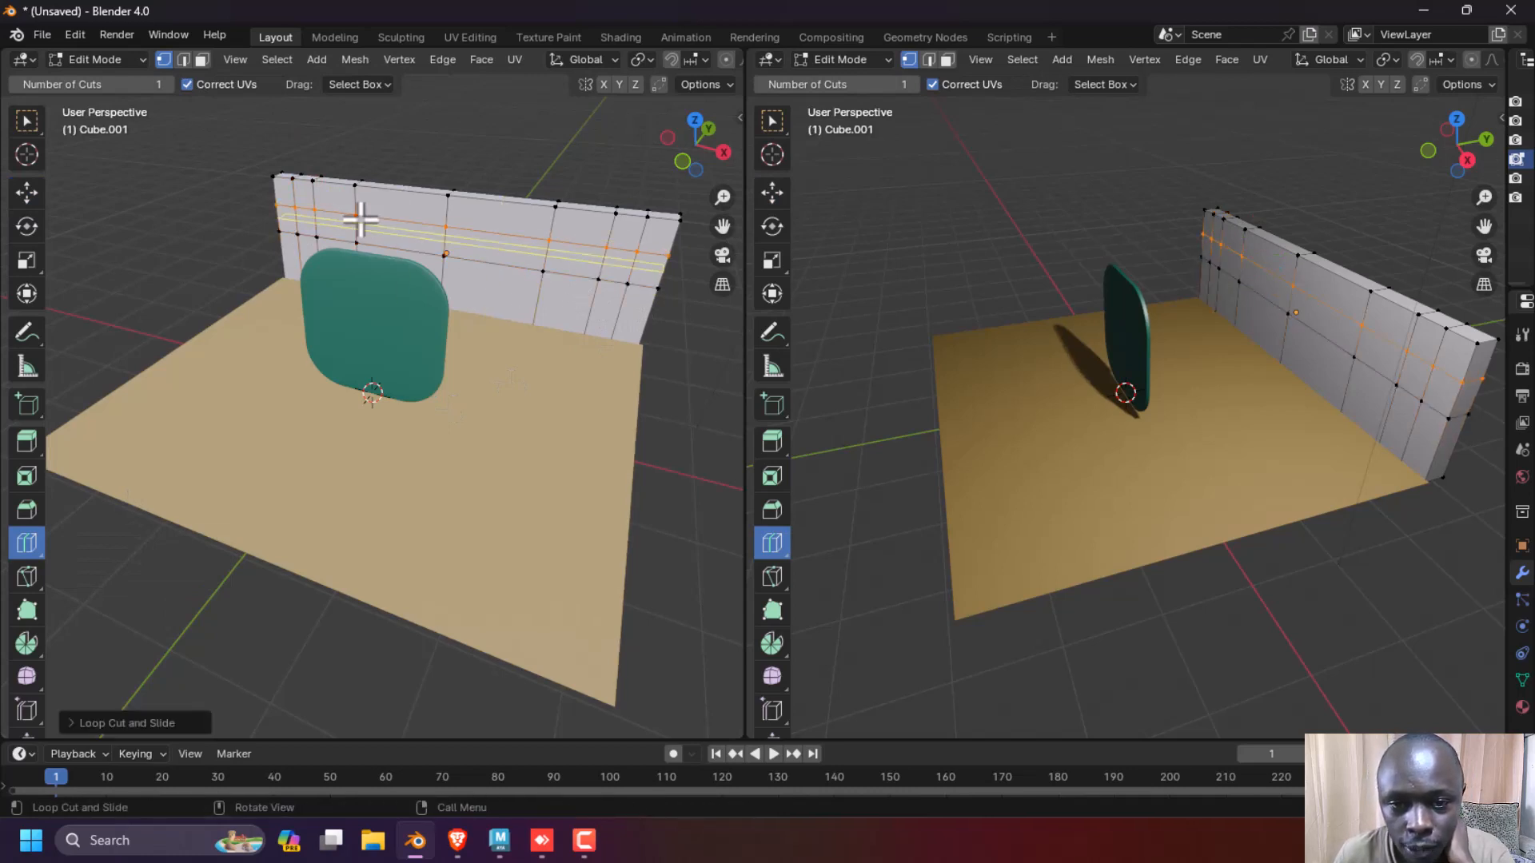
{"action": "left_click", "coordinate": [598, 318]}
- Add a vertical loop cut close to each of the two ends of the back wall
{"action": "scroll", "coordinate": [608, 321], "scroll_direction": "up", "scroll_amount": 4}
{"action": "scroll", "coordinate": [592, 324], "scroll_direction": "down", "scroll_amount": 3}
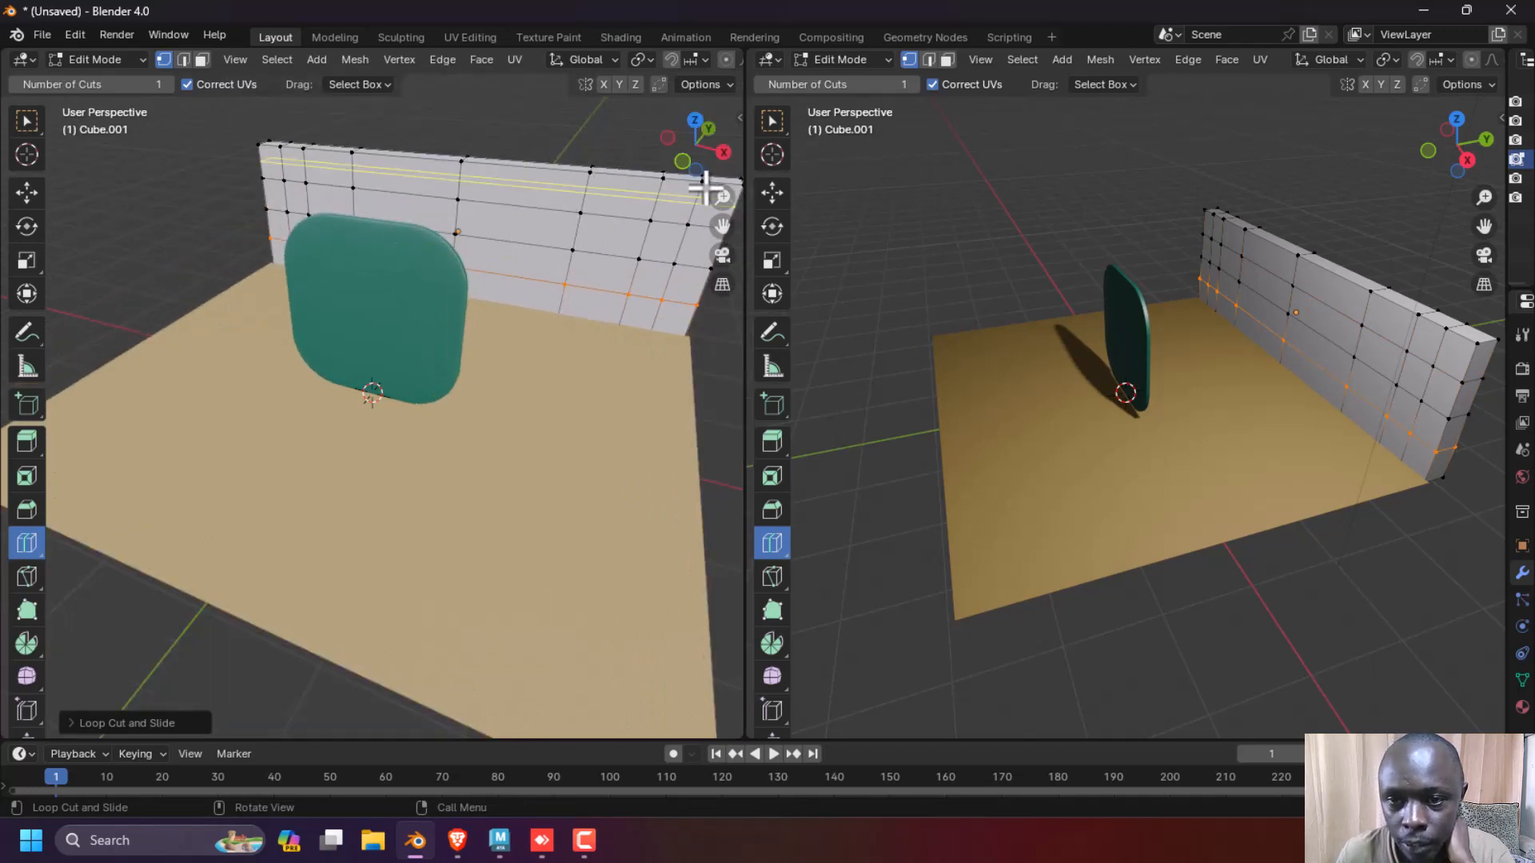
{"action": "left_click_drag", "start_coordinate": [696, 156], "coordinate": [651, 156]}
{"action": "left_click", "coordinate": [689, 154]}
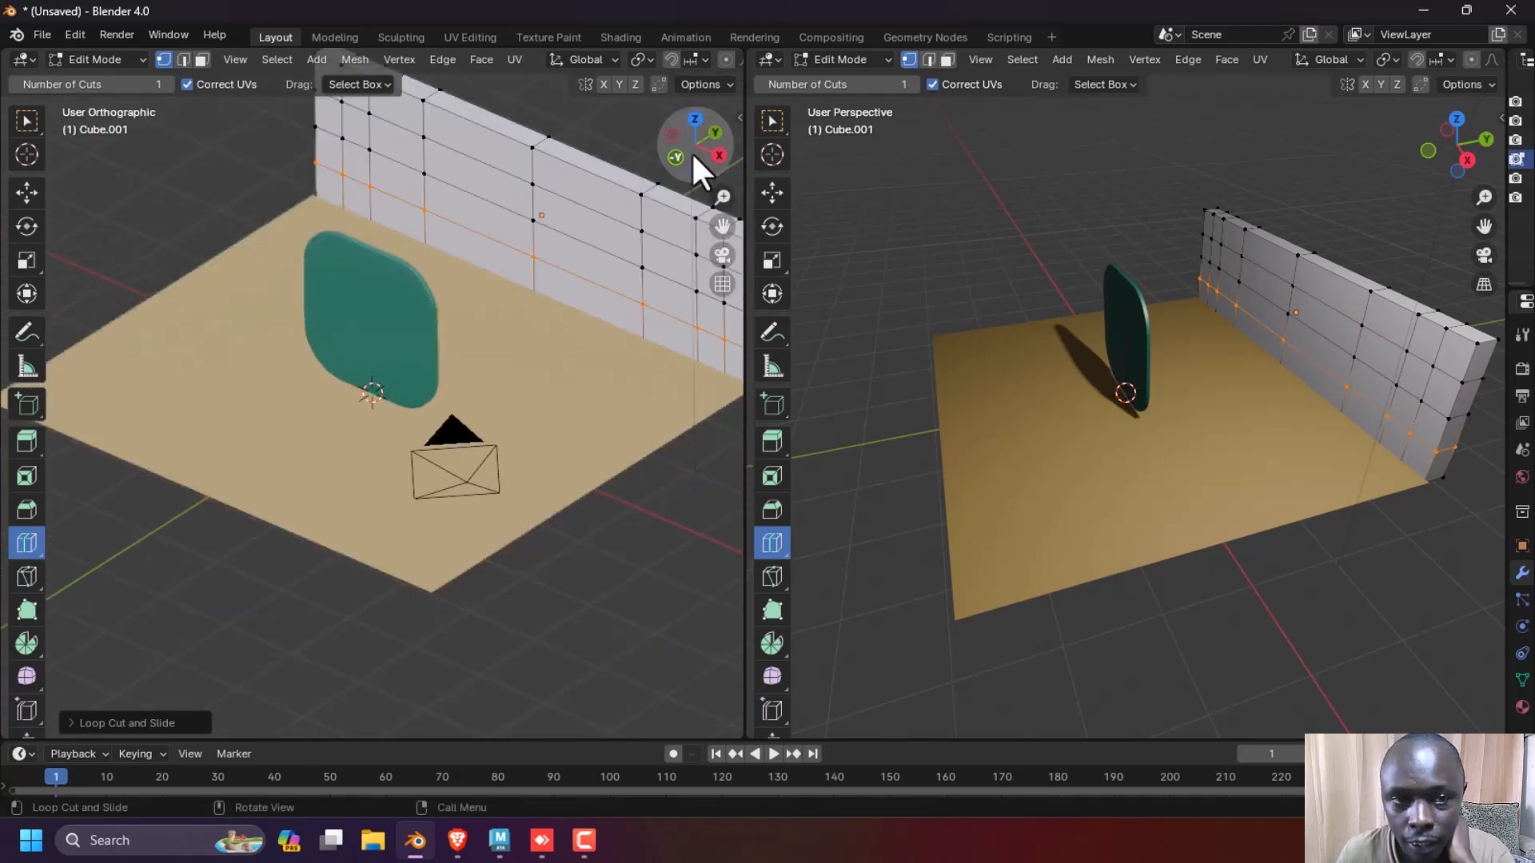
{"action": "scroll", "coordinate": [463, 233], "scroll_direction": "up", "scroll_amount": 3}
{"action": "scroll", "coordinate": [559, 224], "scroll_direction": "down", "scroll_amount": 1}
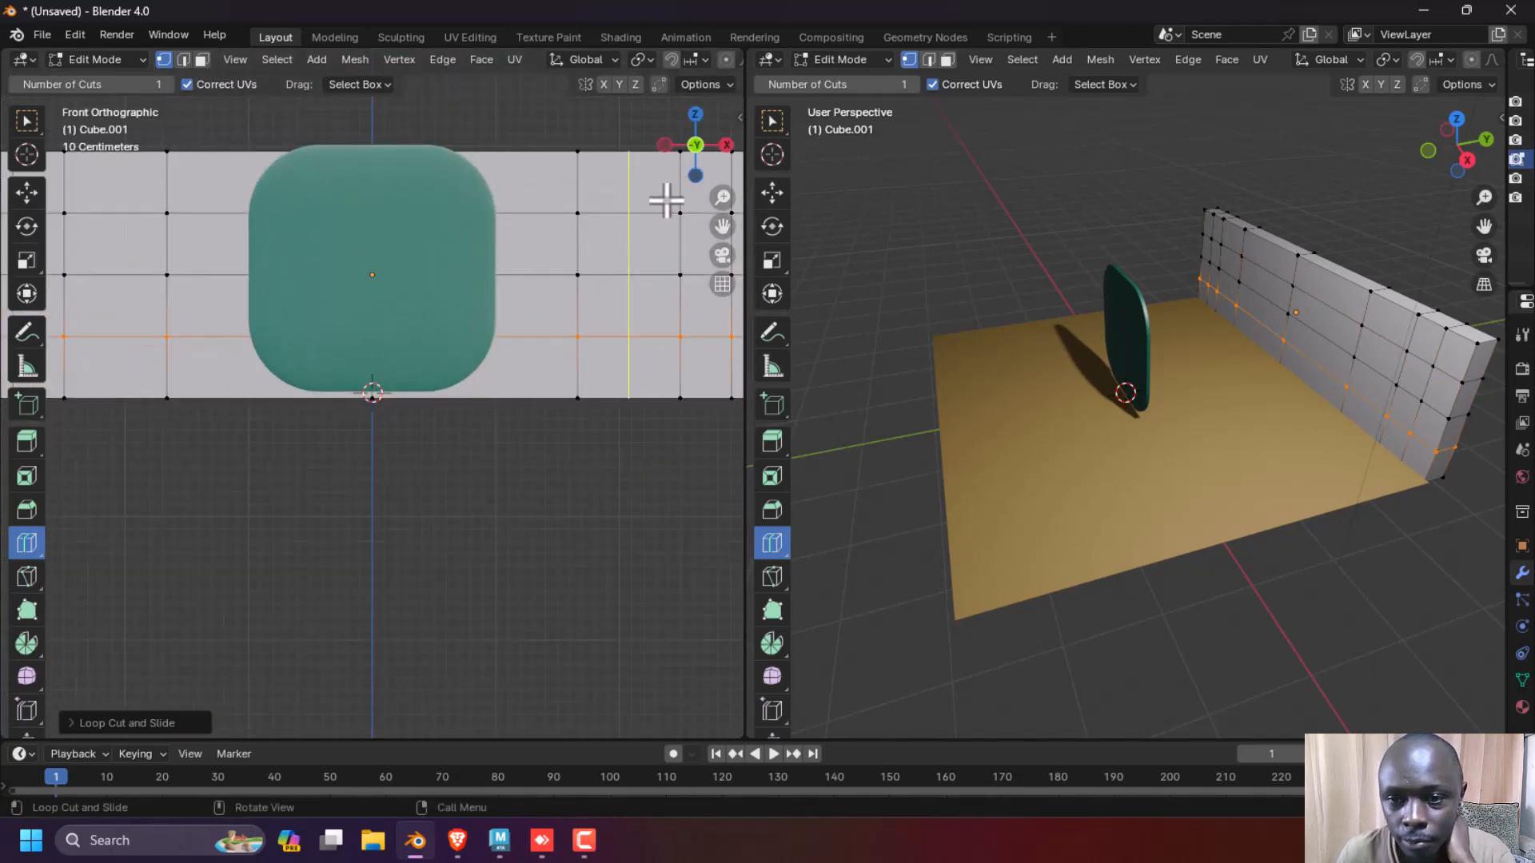
{"action": "mouse_move", "coordinate": [702, 142]}
{"action": "left_mouse_down"}
{"action": "mouse_move", "coordinate": [663, 191]}
{"action": "mouse_move", "coordinate": [704, 188]}
{"action": "mouse_move", "coordinate": [708, 170]}
{"action": "mouse_move", "coordinate": [689, 170]}
{"action": "left_mouse_up"}
{"action": "scroll", "coordinate": [411, 219], "scroll_direction": "down", "scroll_amount": 5}
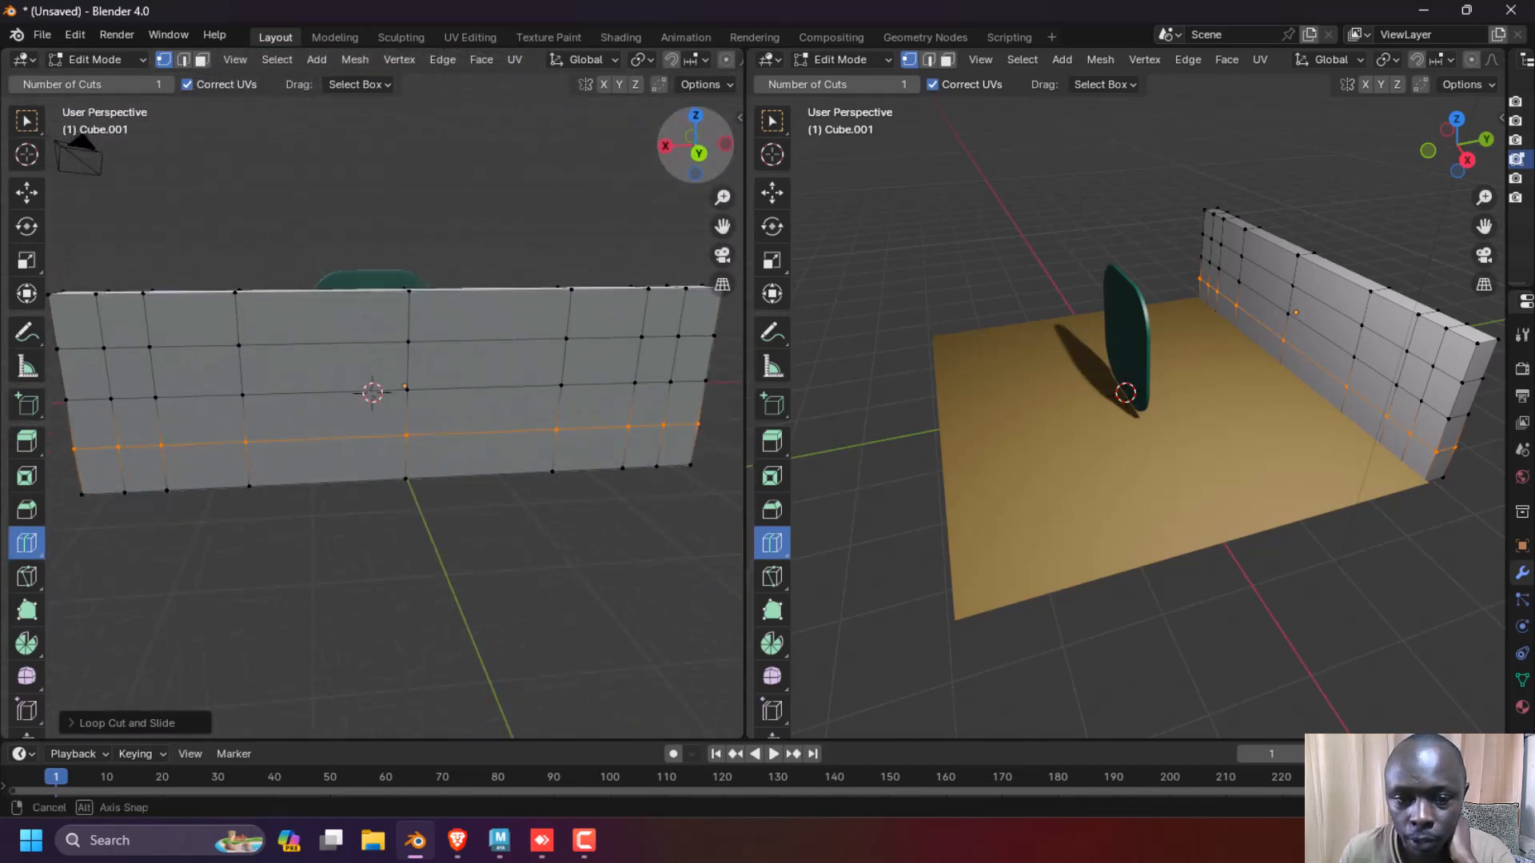
{"action": "left_click", "coordinate": [695, 340]}
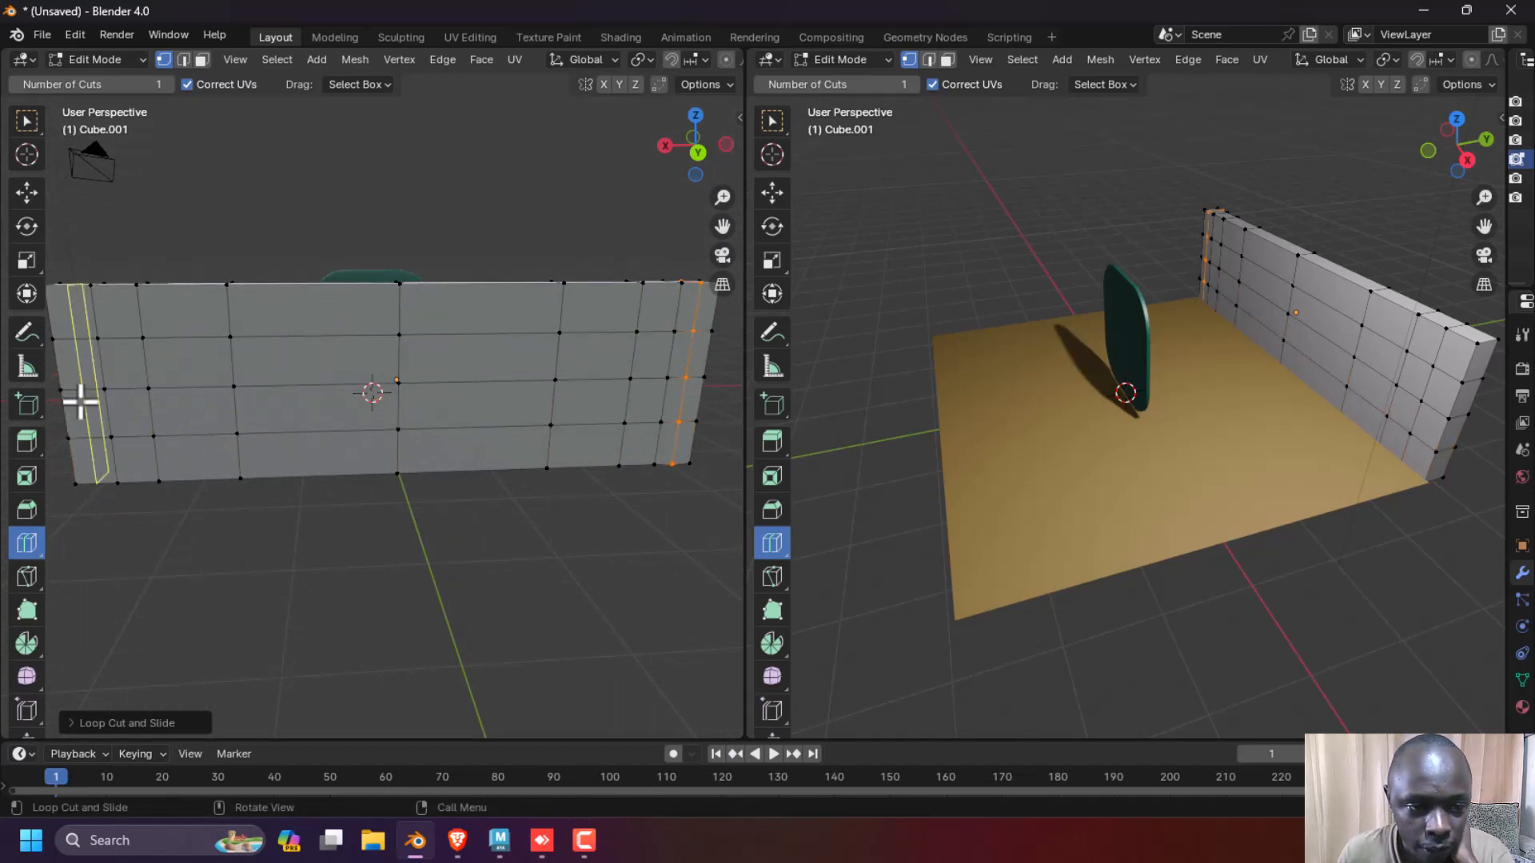
{"action": "left_click", "coordinate": [84, 390]}
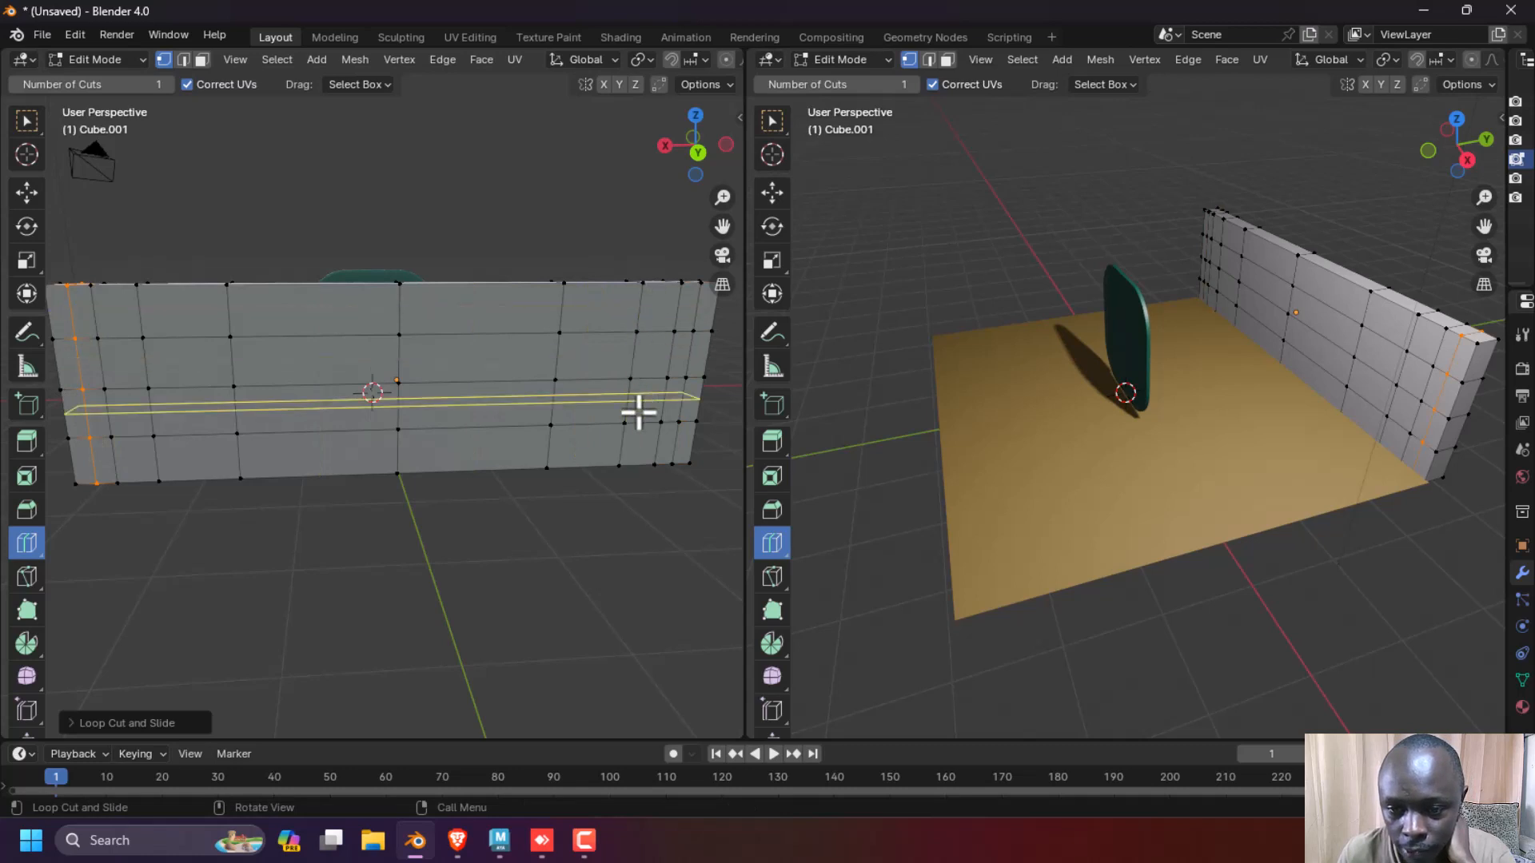
- Add horizontal loop cuts close to the top and bottom edges of the back wall
{"action": "left_click", "coordinate": [651, 298]}
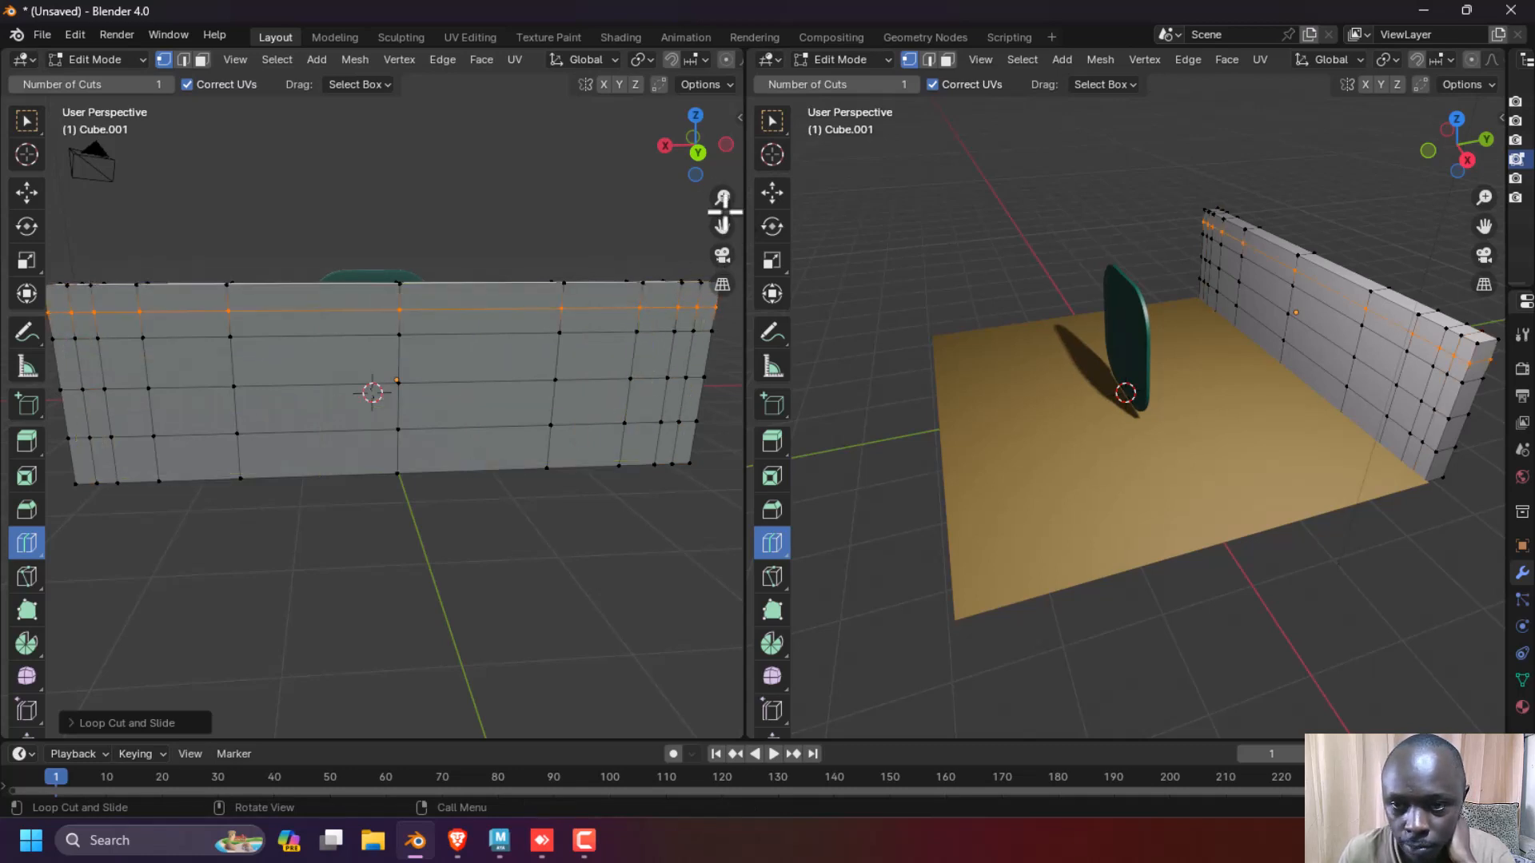
{"action": "left_click_drag", "start_coordinate": [695, 165], "coordinate": [490, 289]}
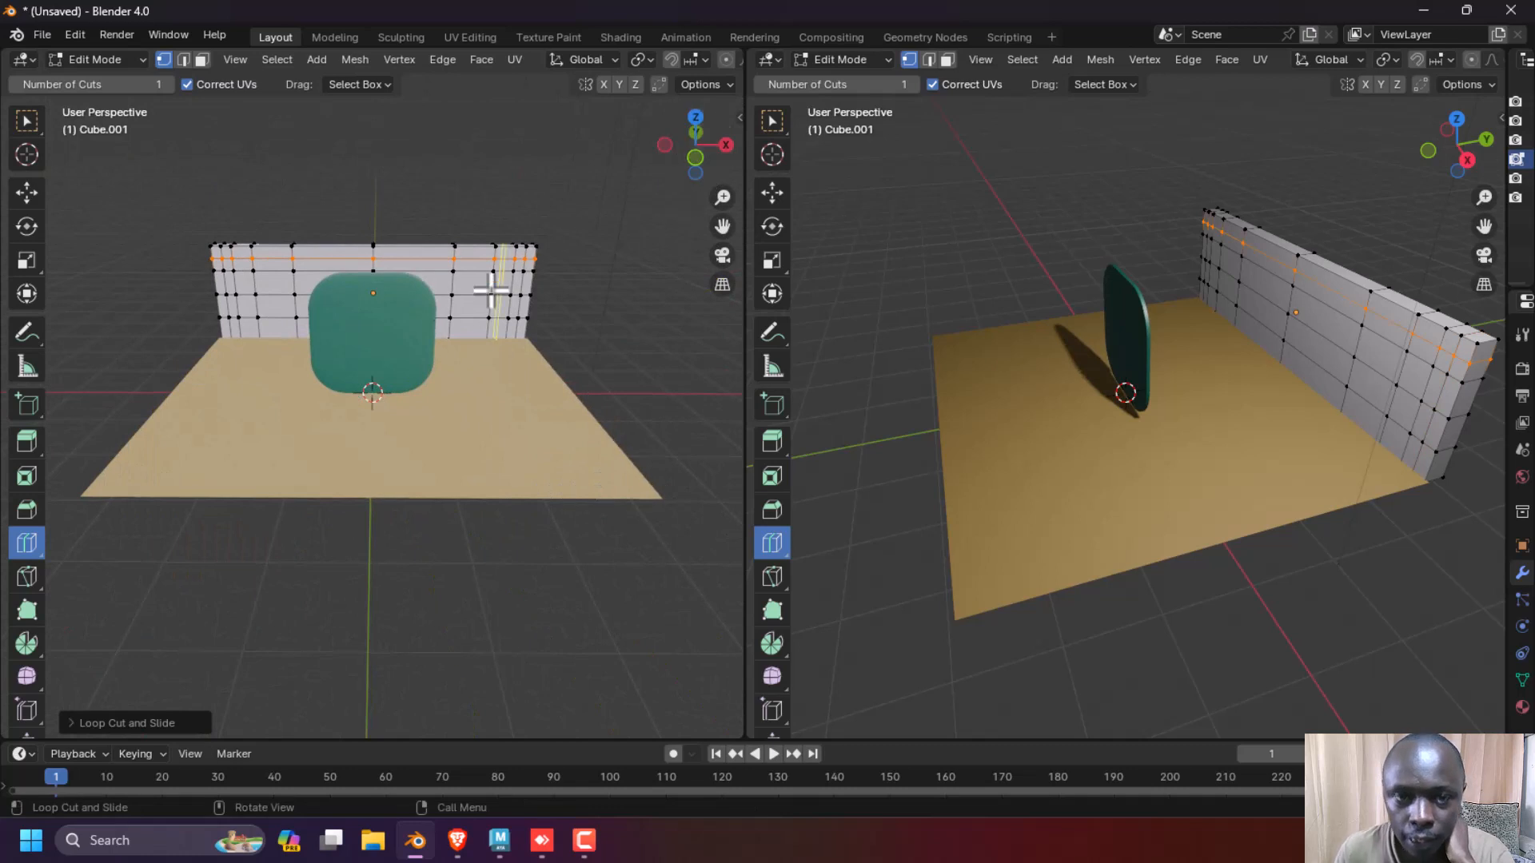
{"action": "left_click", "coordinate": [202, 60]}
{"action": "scroll", "coordinate": [548, 353], "scroll_direction": "up", "scroll_amount": 3}
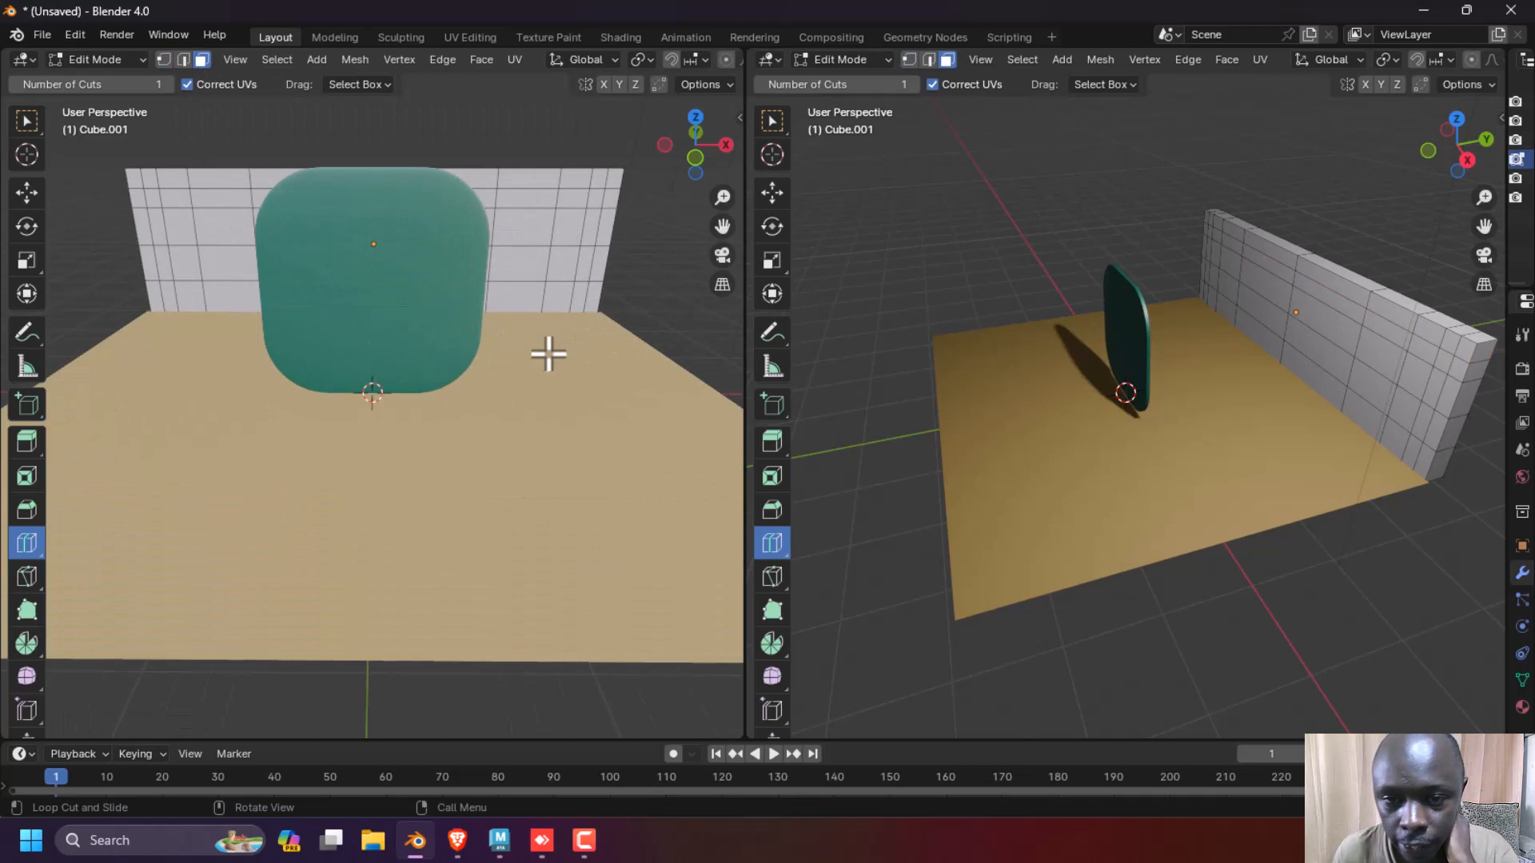
{"action": "left_click", "coordinate": [596, 302]}
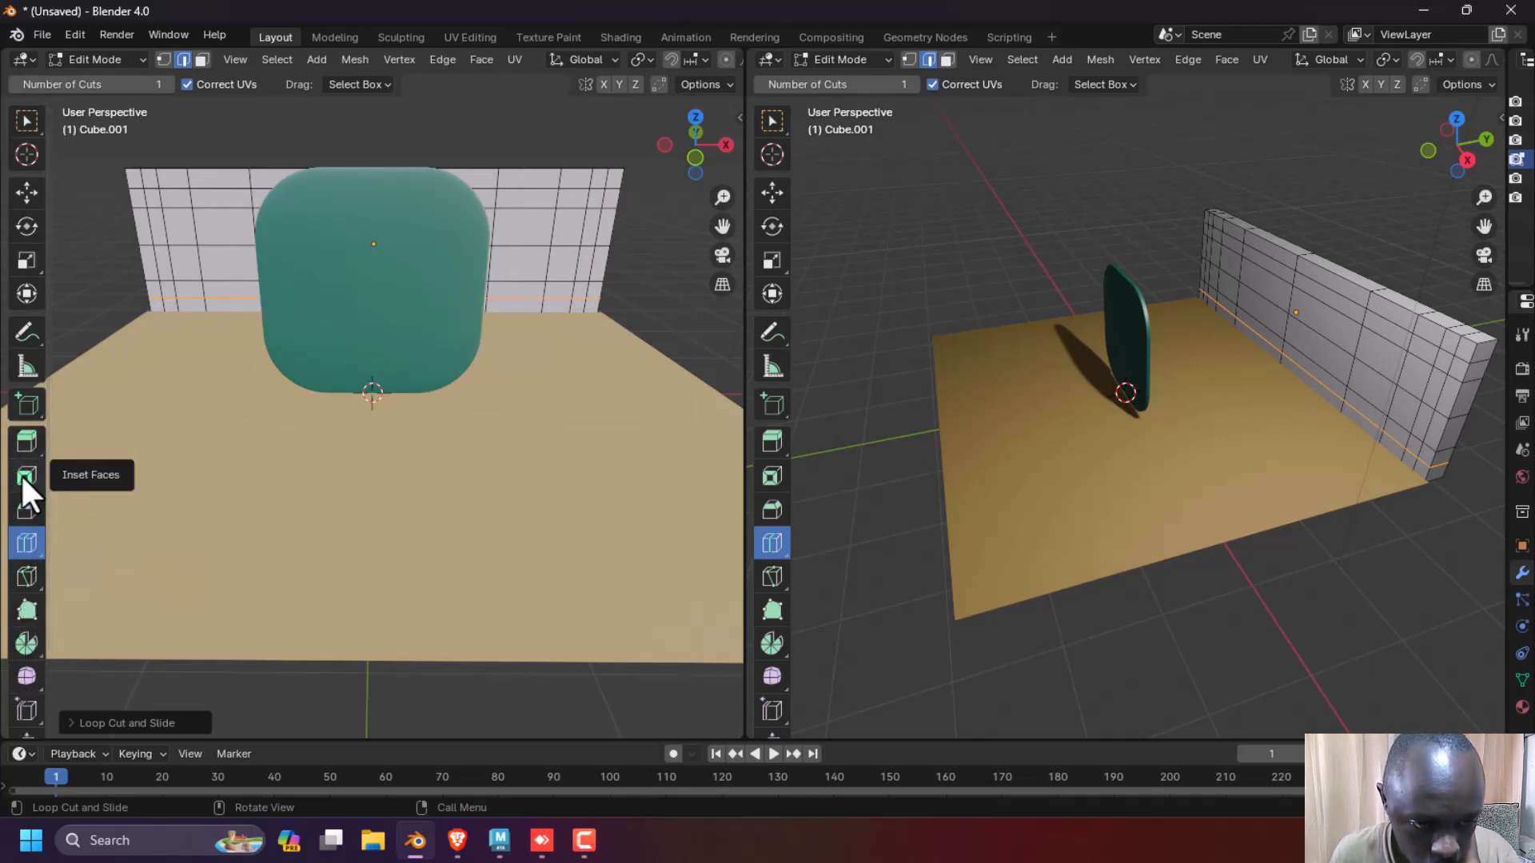
- Extrude the column of inner faces at the back wall's positive X end forward along the floor's edge as a side wall
{"action": "left_click", "coordinate": [22, 449]}
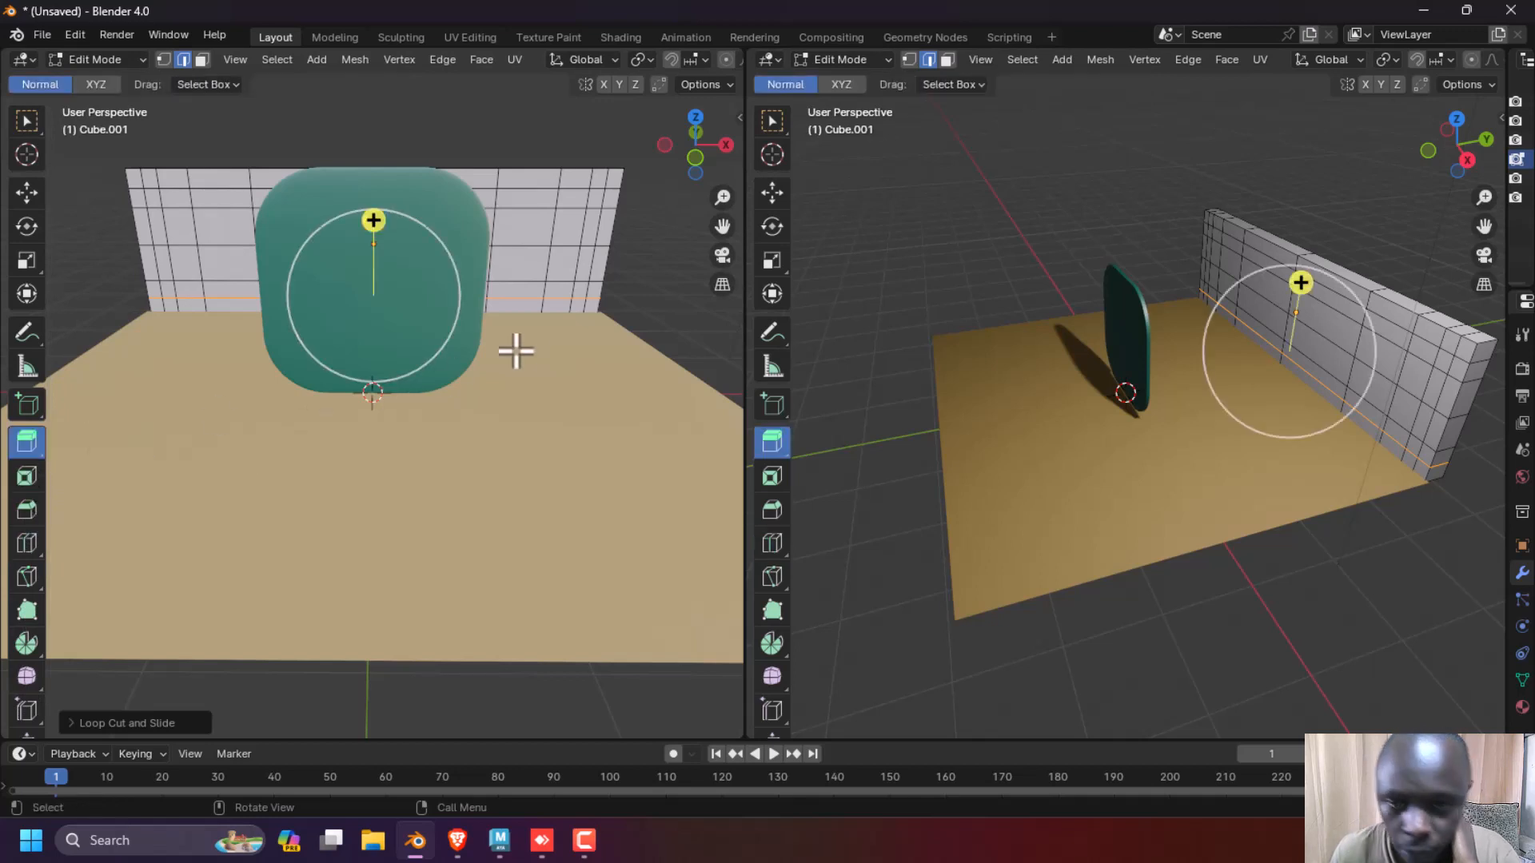
{"action": "left_click", "coordinate": [618, 174]}
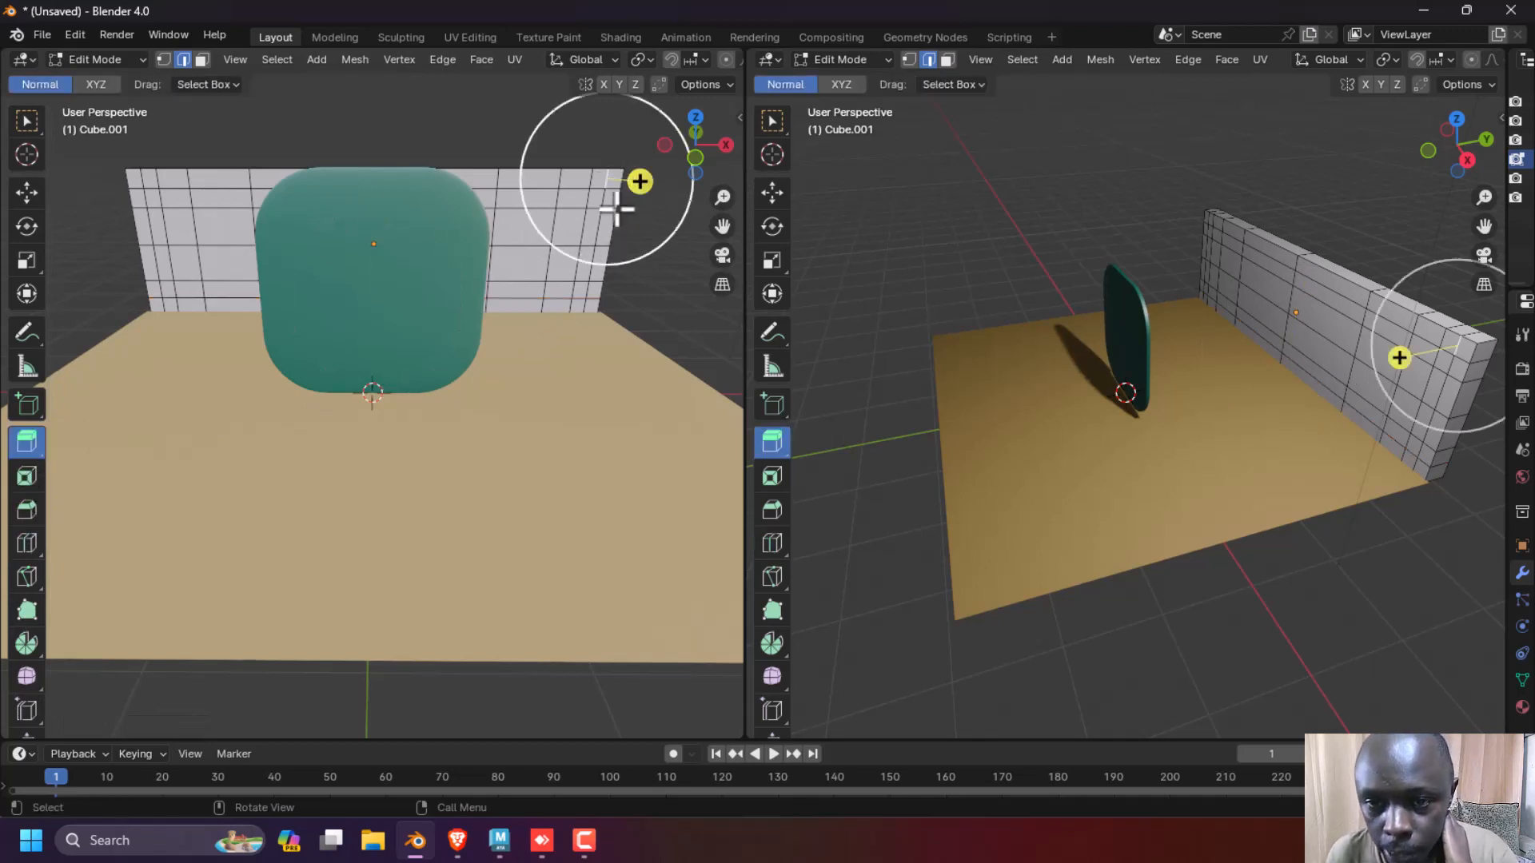
{"action": "left_click", "coordinate": [202, 60]}
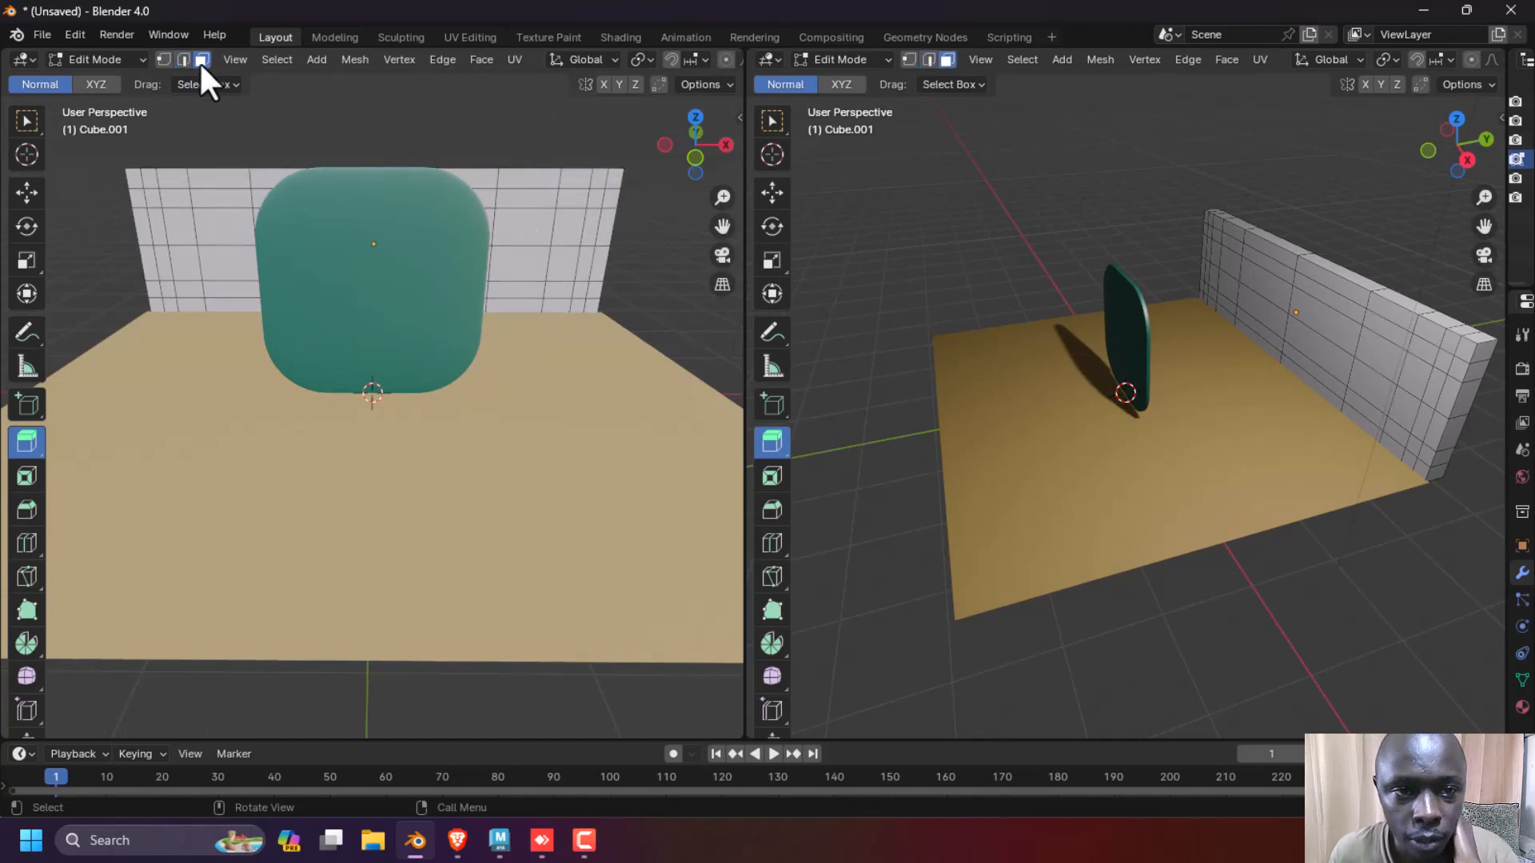
{"action": "left_click", "coordinate": [613, 179]}
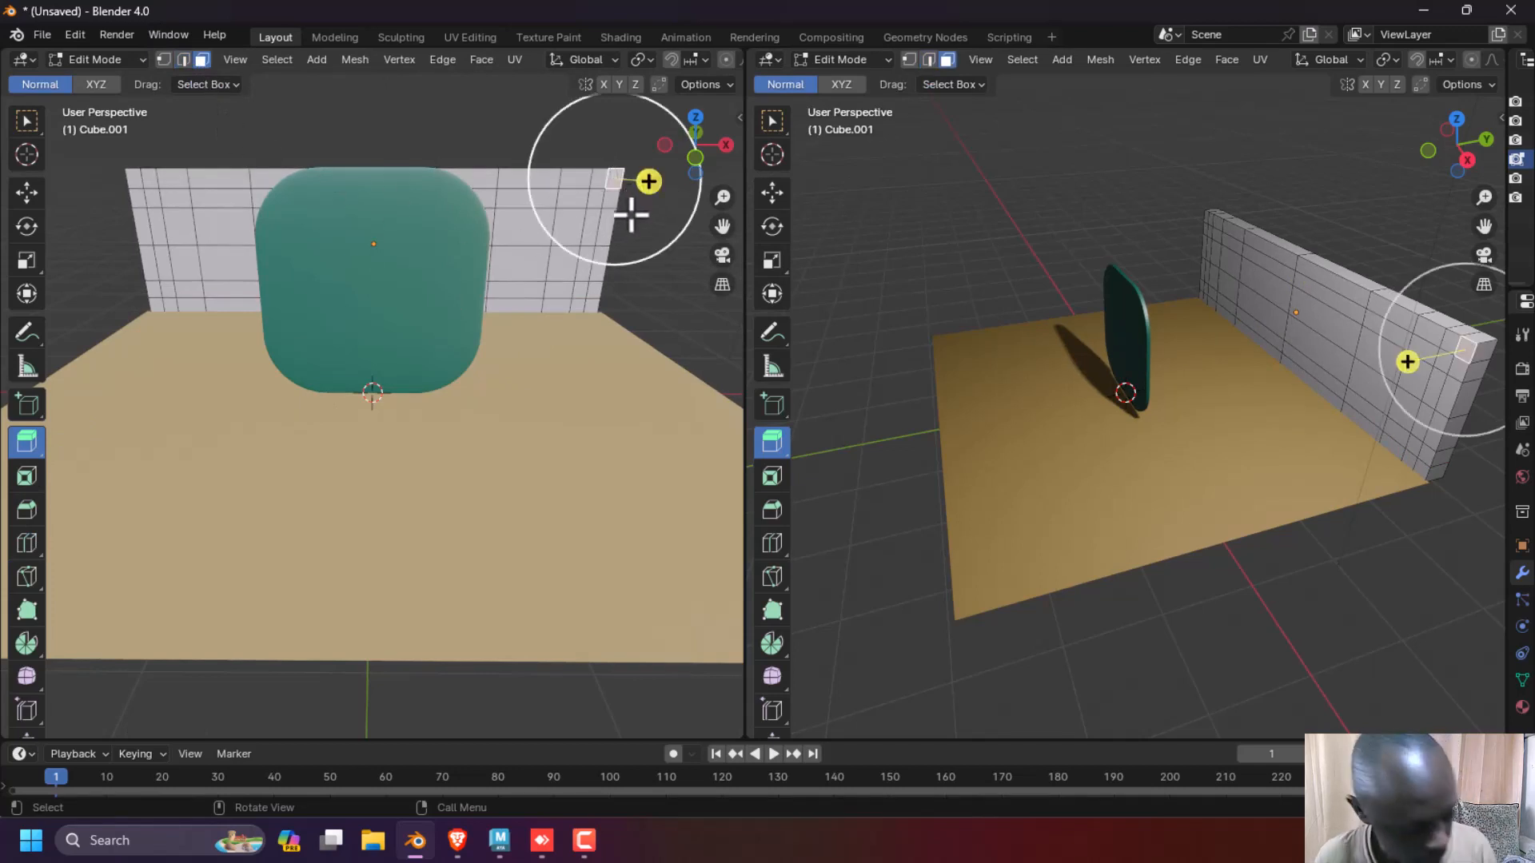
{"action": "left_click_drag", "start_coordinate": [614, 200], "coordinate": [597, 300]}
{"action": "left_click", "coordinate": [594, 311], "text": "shift"}
{"action": "scroll", "coordinate": [599, 315], "scroll_direction": "down", "scroll_amount": 1}
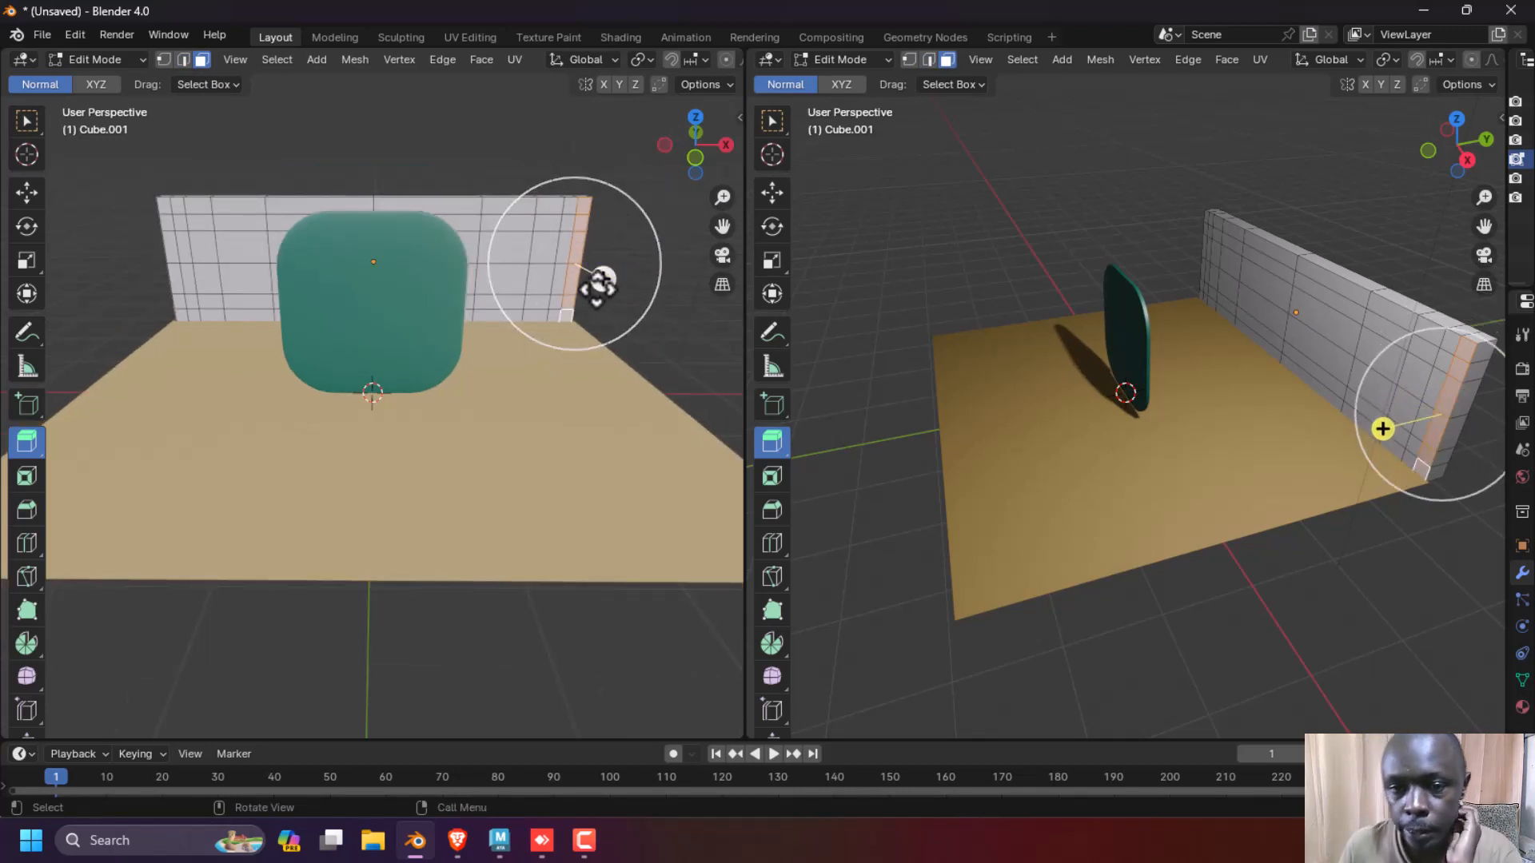
{"action": "left_click_drag", "start_coordinate": [601, 282], "coordinate": [136, 555]}
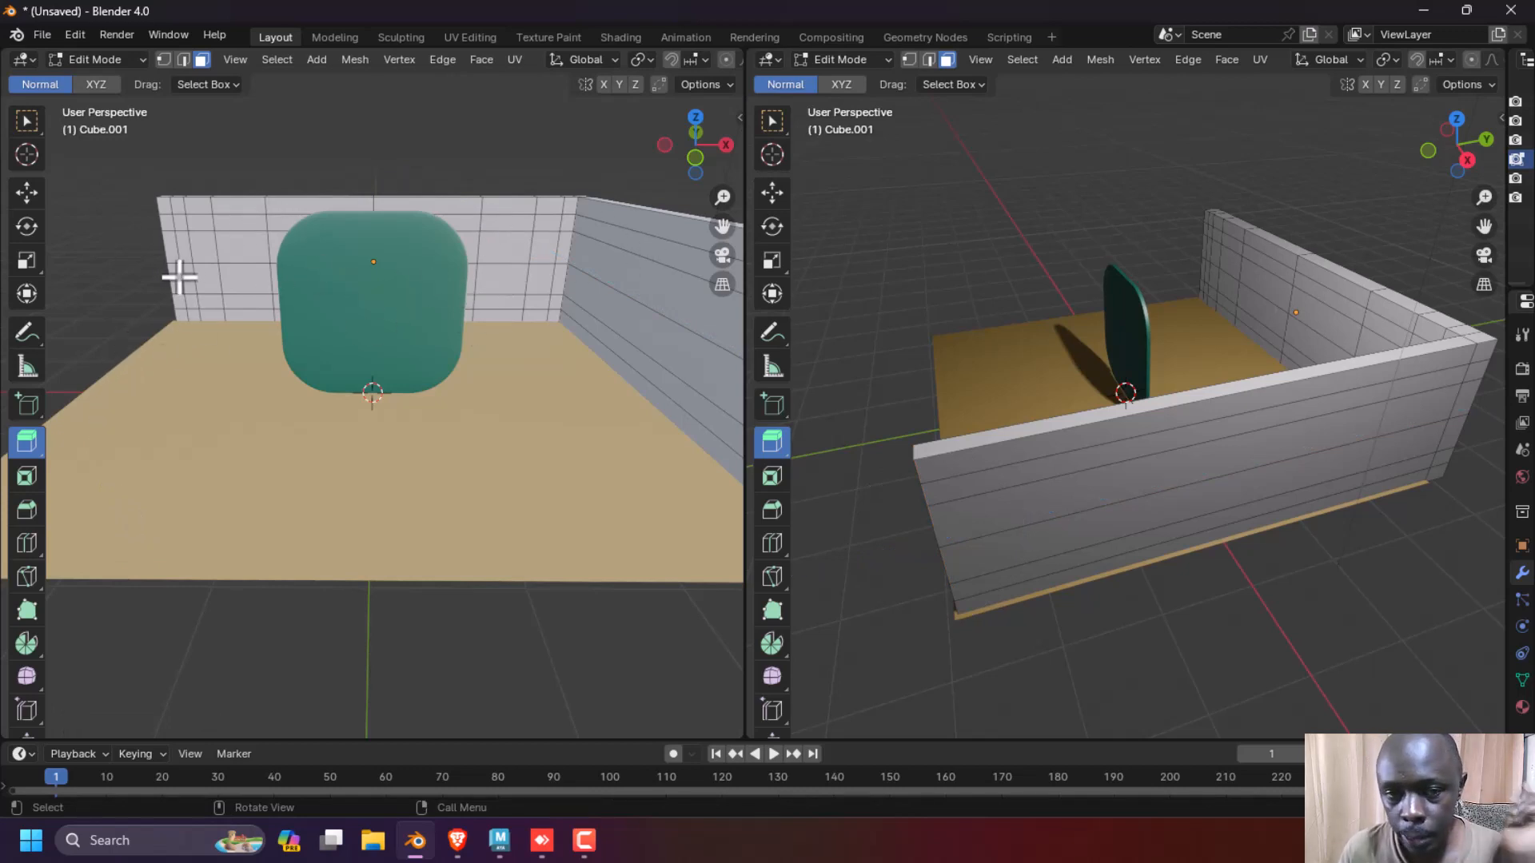
- Extrude the column of inner faces at the back wall's negative X end forward to form the opposite side wall
{"action": "left_click", "coordinate": [163, 208]}
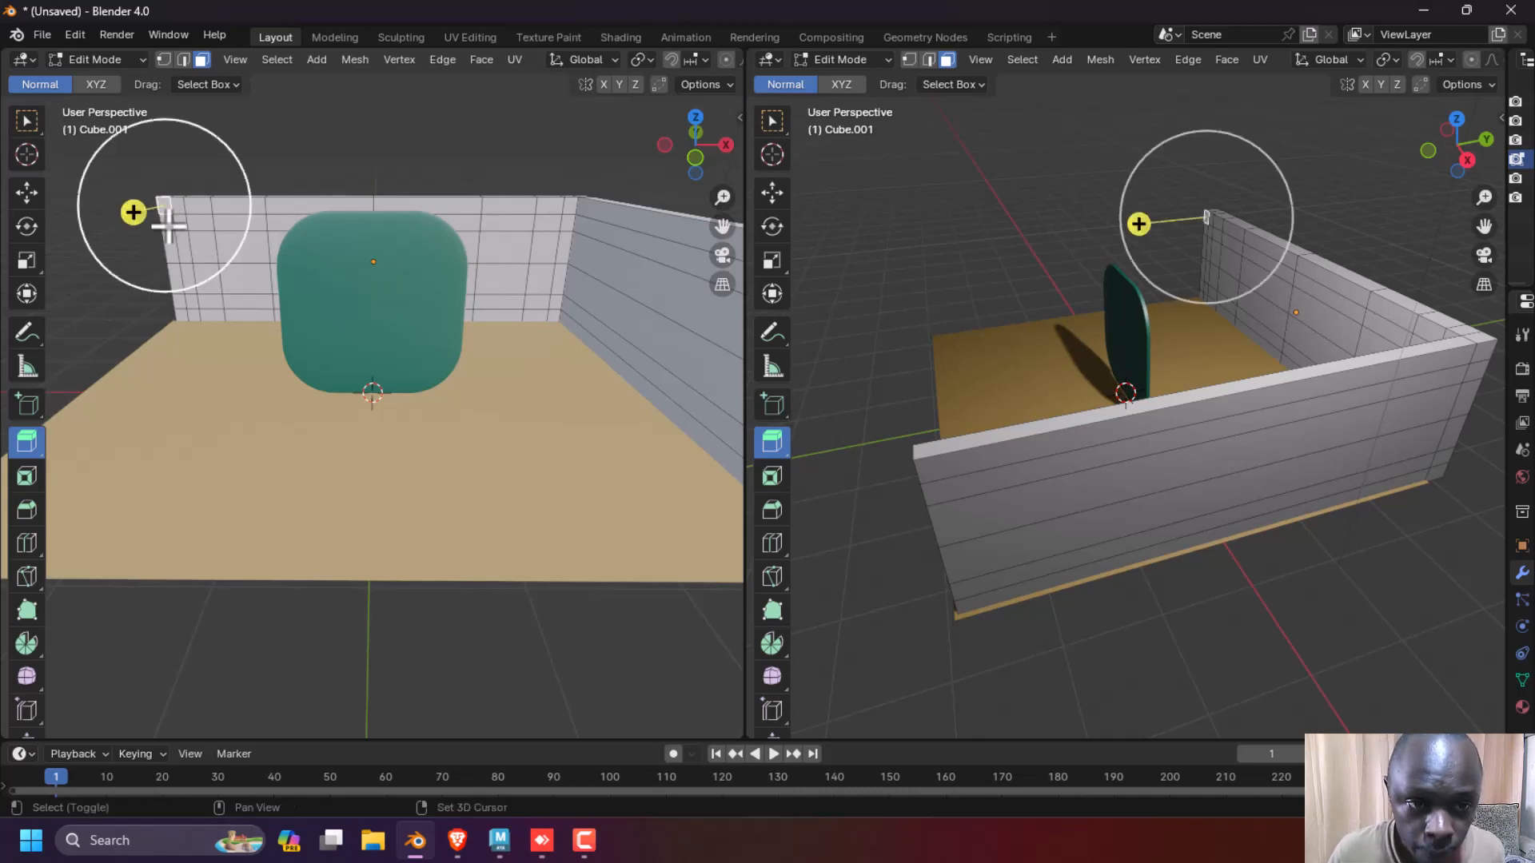
{"action": "left_click", "coordinate": [168, 225], "text": "shift"}
{"action": "left_click", "coordinate": [170, 252], "text": "shift"}
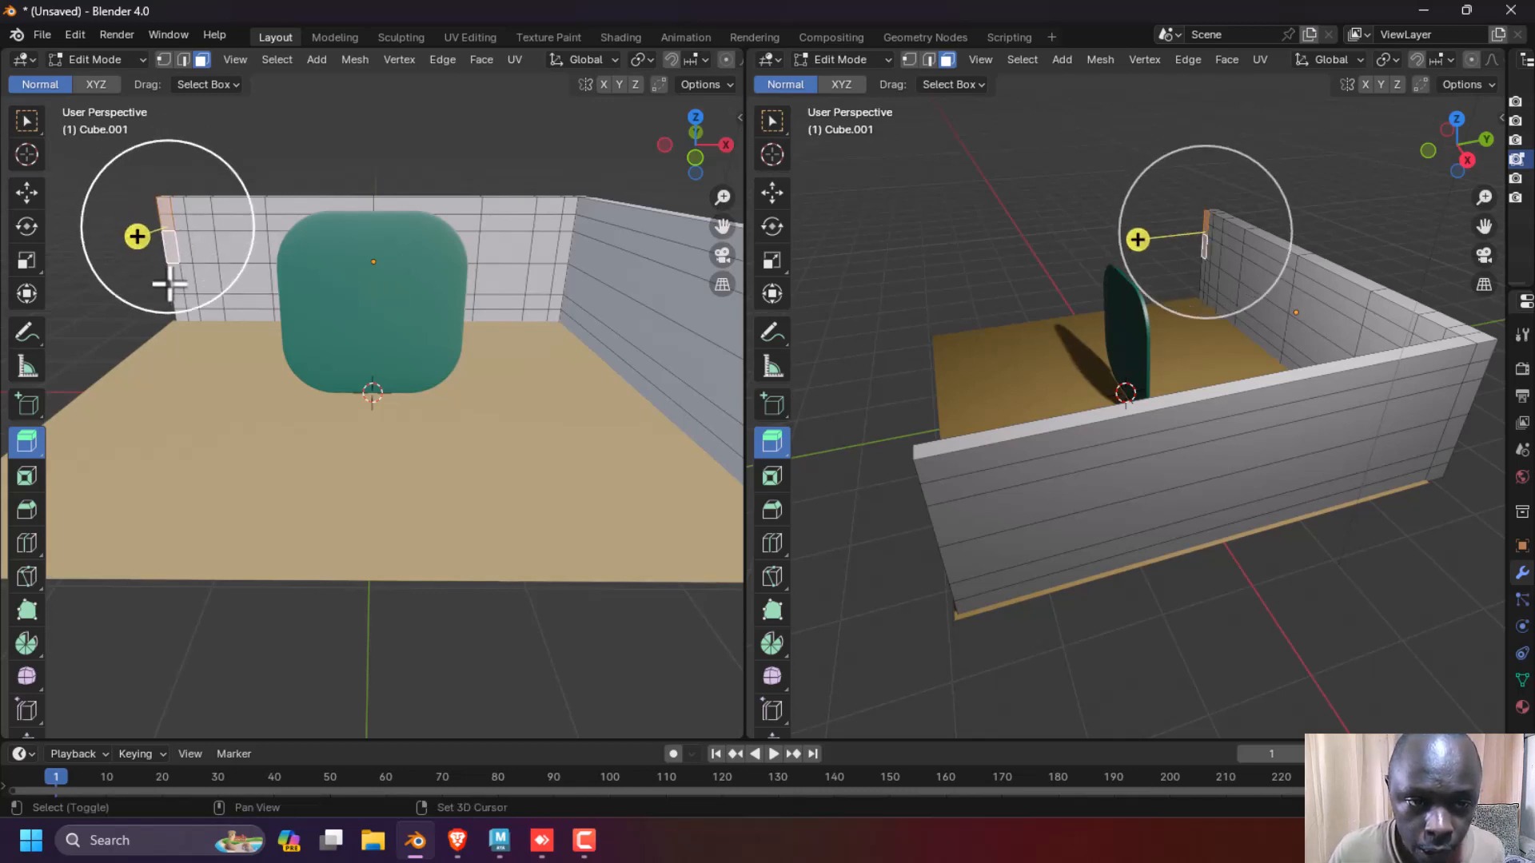
{"action": "left_click", "coordinate": [175, 281], "text": "shift"}
{"action": "left_click", "coordinate": [178, 308], "text": "shift"}
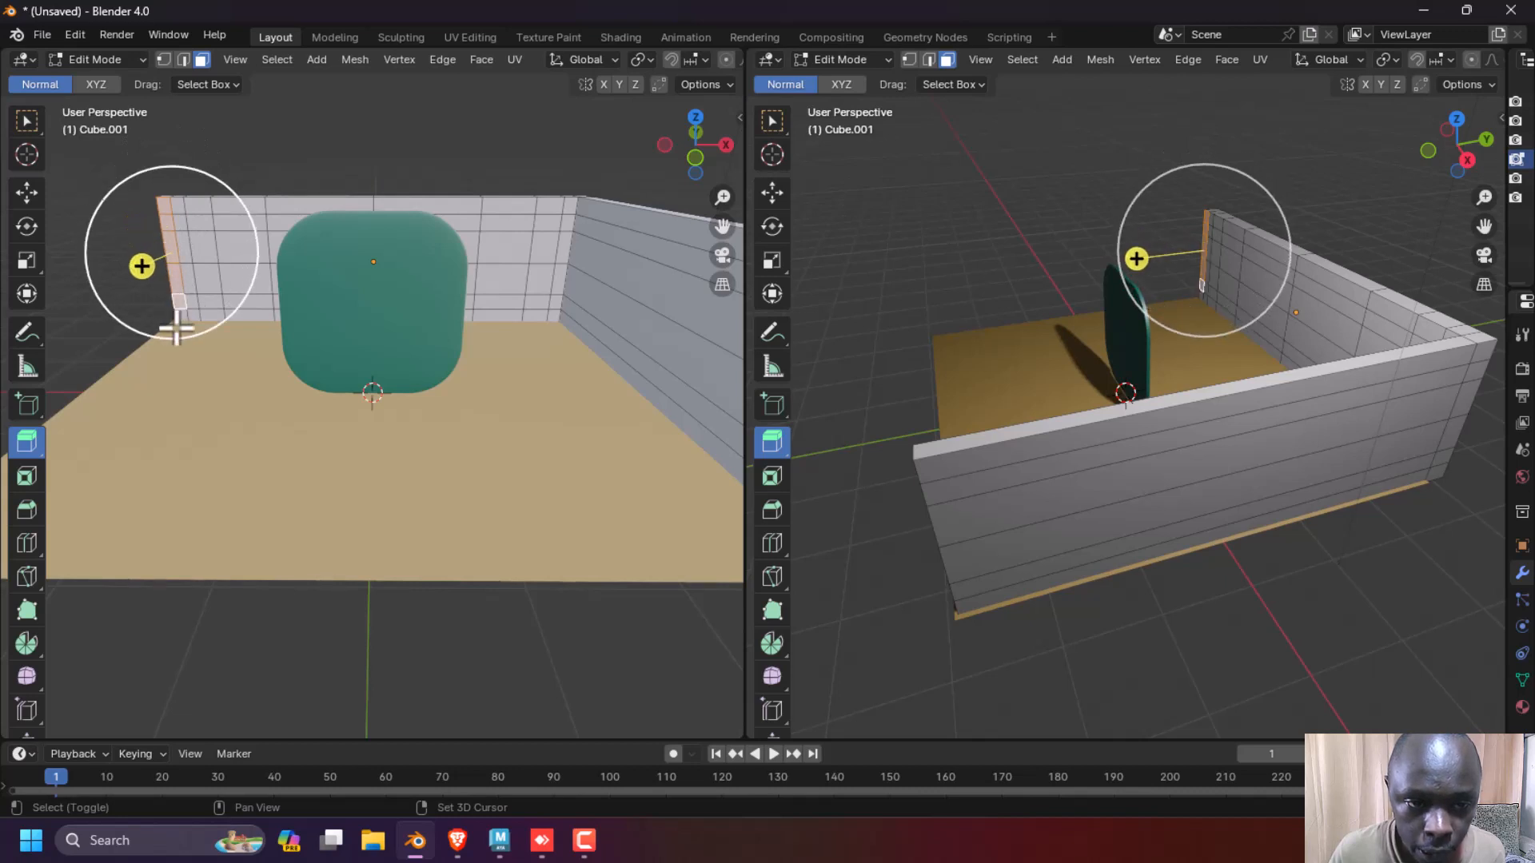
{"action": "left_click", "coordinate": [182, 324], "text": "shift"}
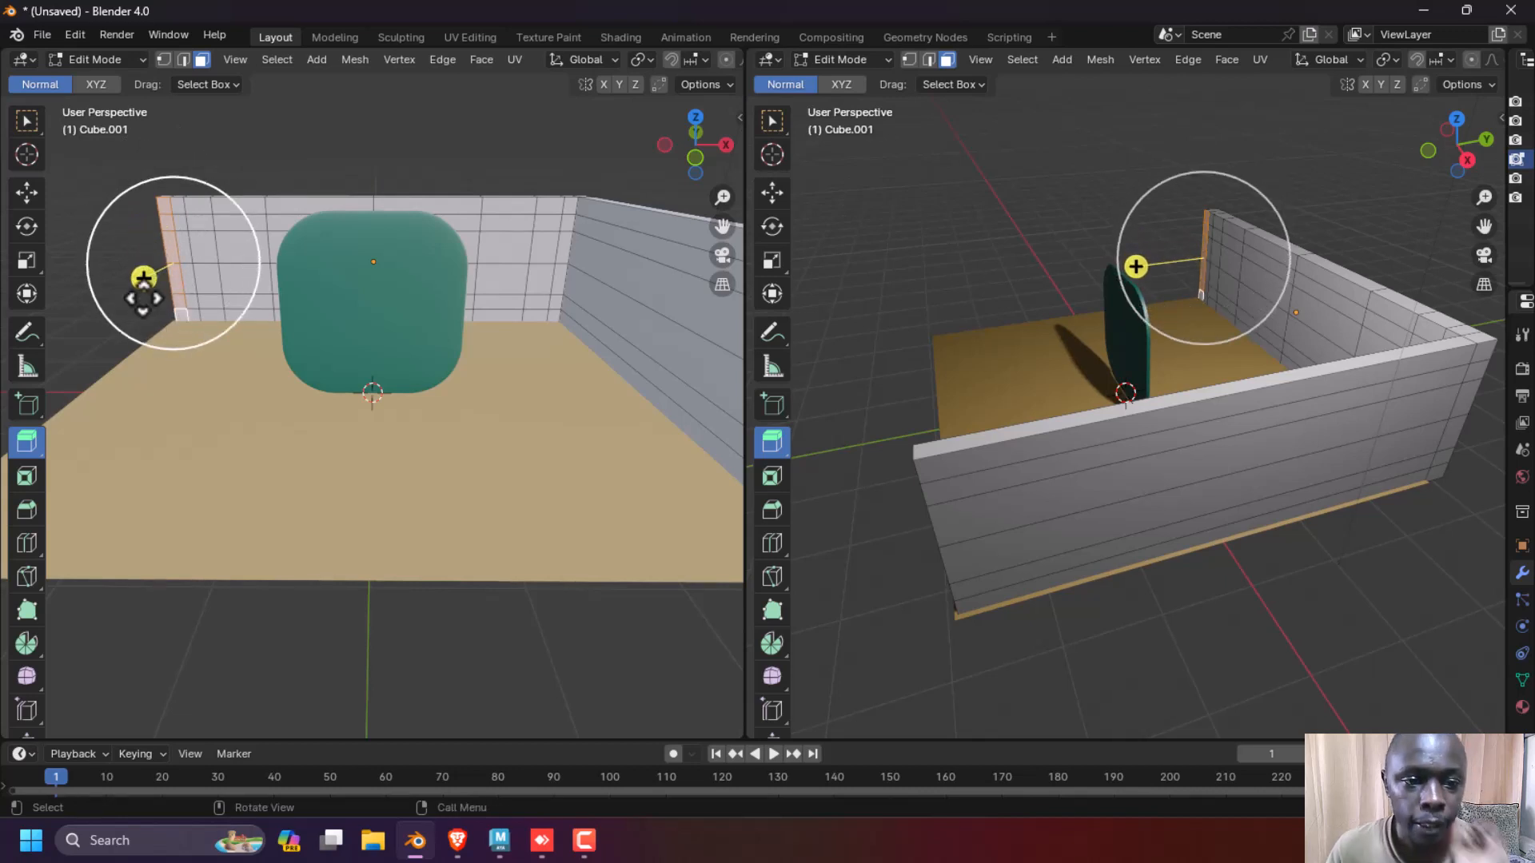
{"action": "left_click_drag", "start_coordinate": [150, 279], "coordinate": [593, 551]}
- Add five vertical loop cuts to the negative X side wall, starting at its middle and moving progressively closer to its open front end
{"action": "scroll", "coordinate": [1120, 313], "scroll_direction": "up", "scroll_amount": 1}
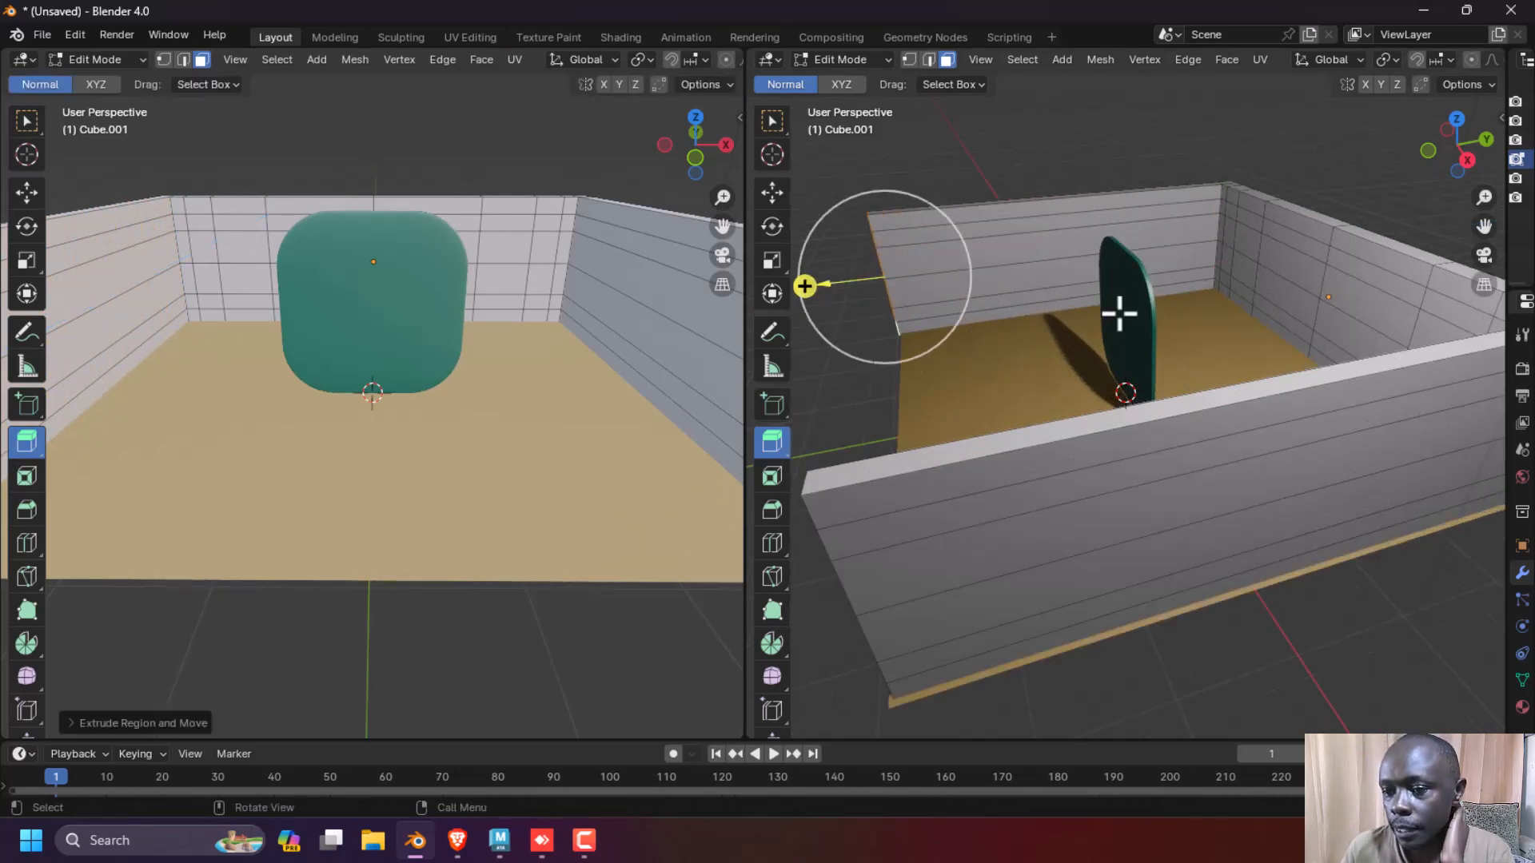
{"action": "scroll", "coordinate": [1119, 312], "scroll_direction": "down", "scroll_amount": 1}
{"action": "left_click_drag", "start_coordinate": [1435, 155], "coordinate": [1233, 207]}
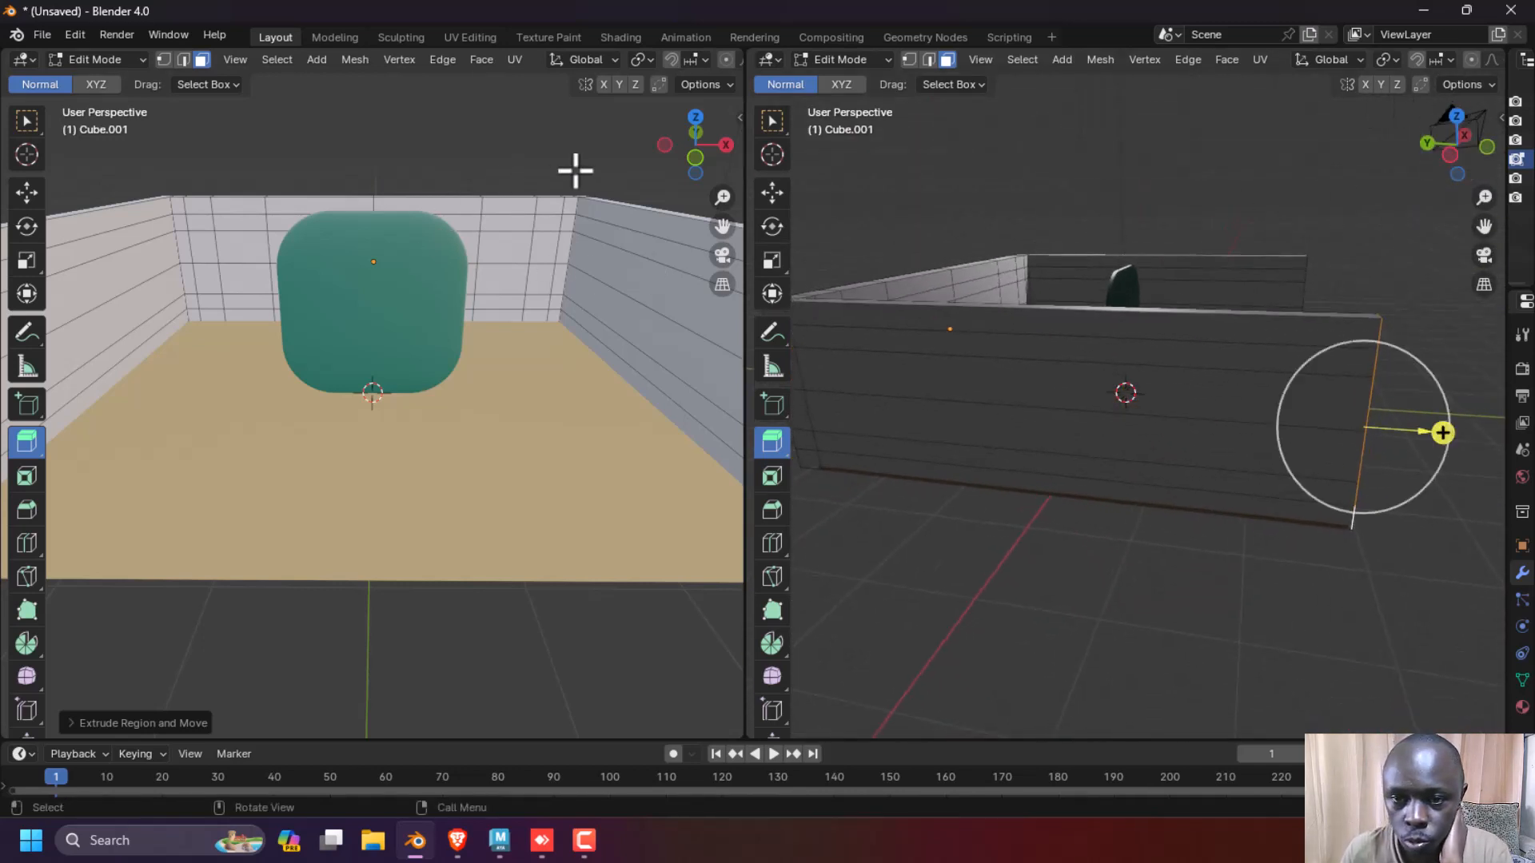
{"action": "left_click_drag", "start_coordinate": [670, 159], "coordinate": [623, 188]}
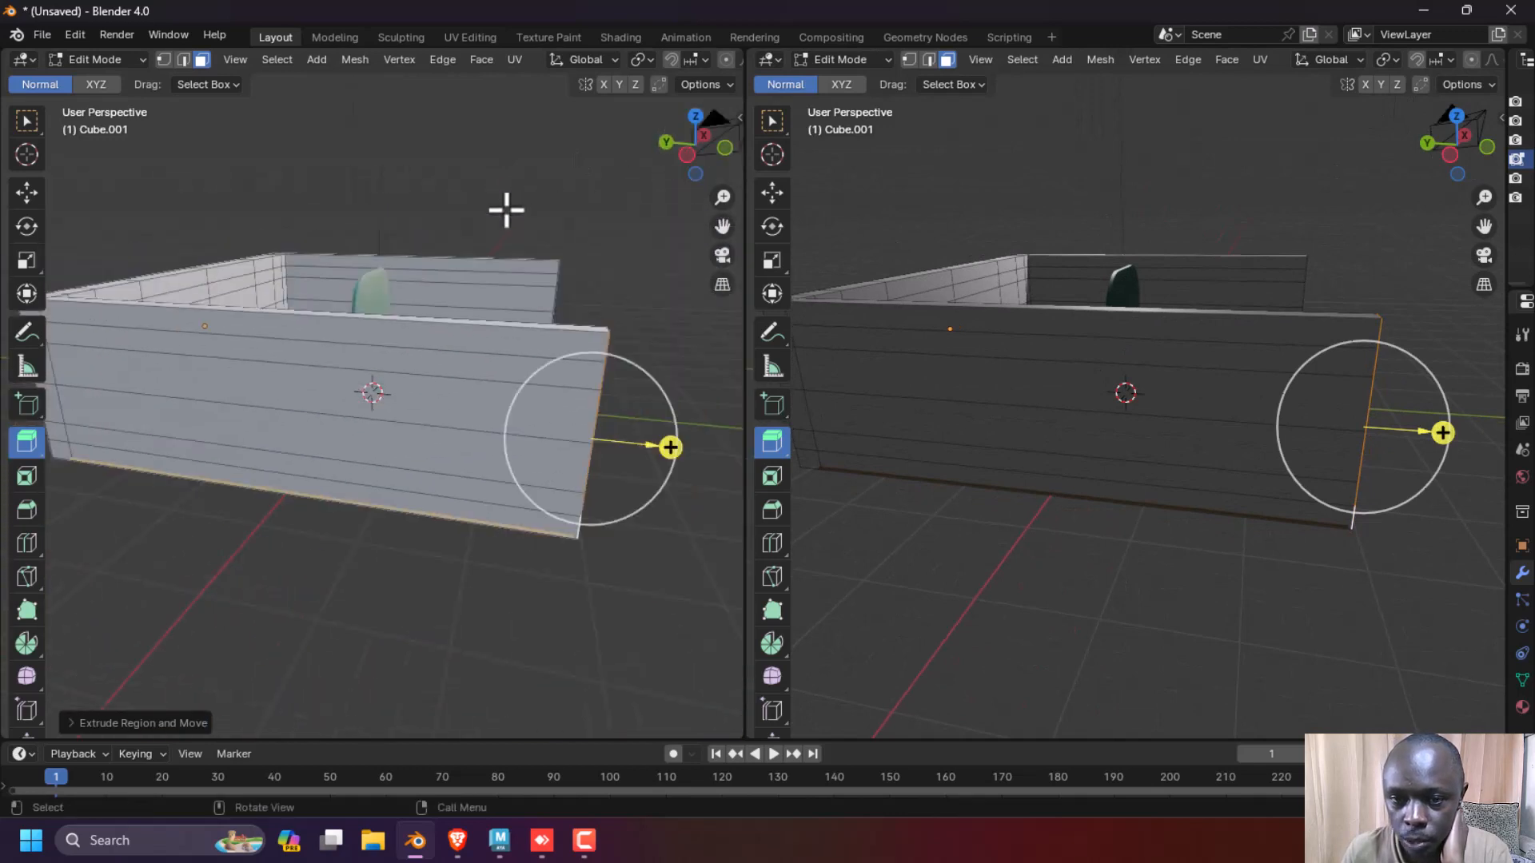
{"action": "scroll", "coordinate": [506, 210], "scroll_direction": "down", "scroll_amount": 2}
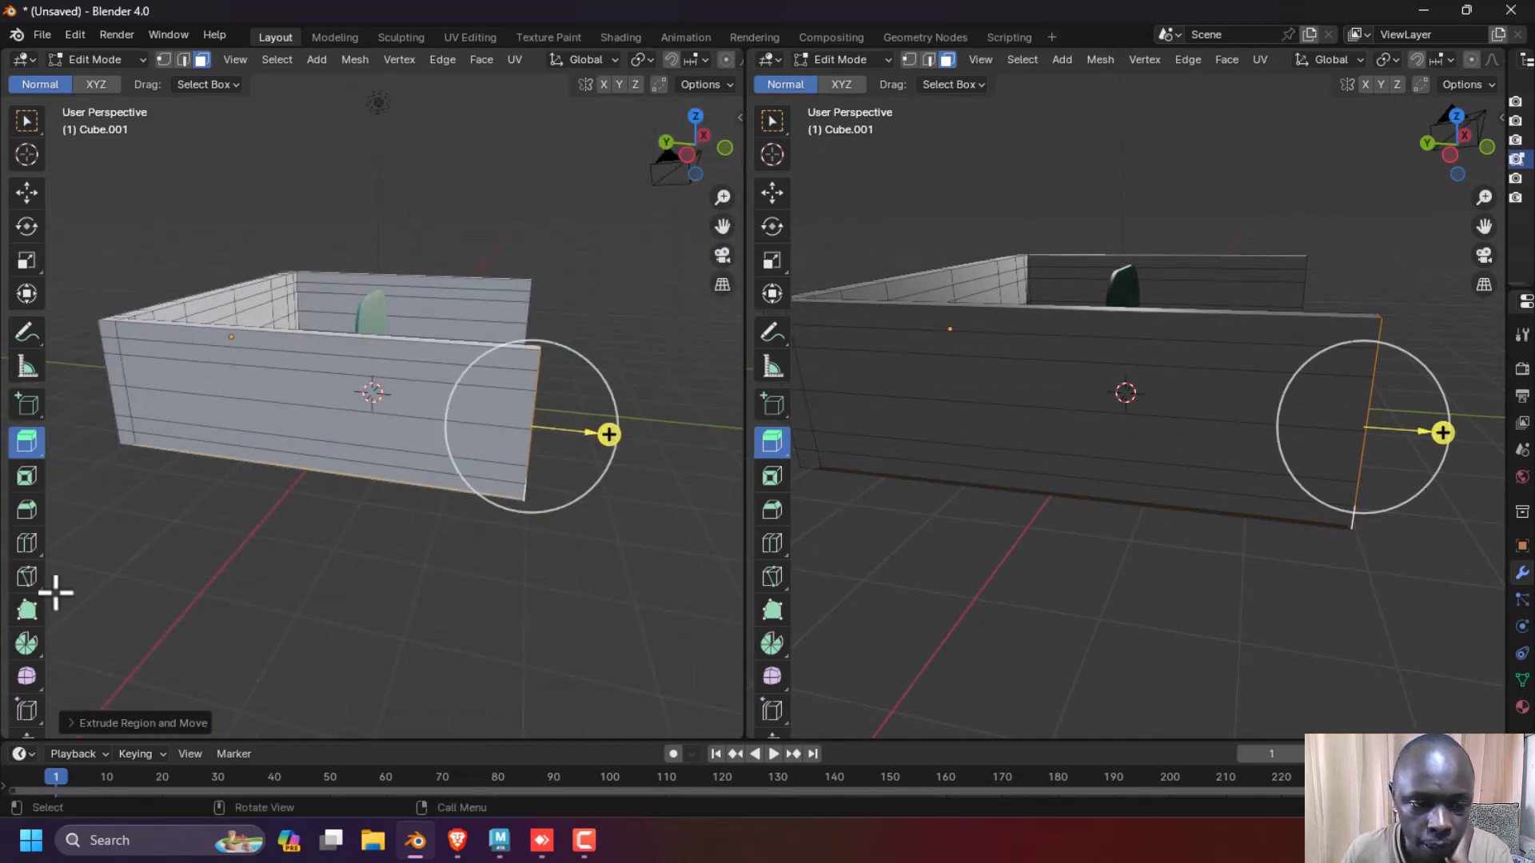
{"action": "left_click", "coordinate": [28, 539]}
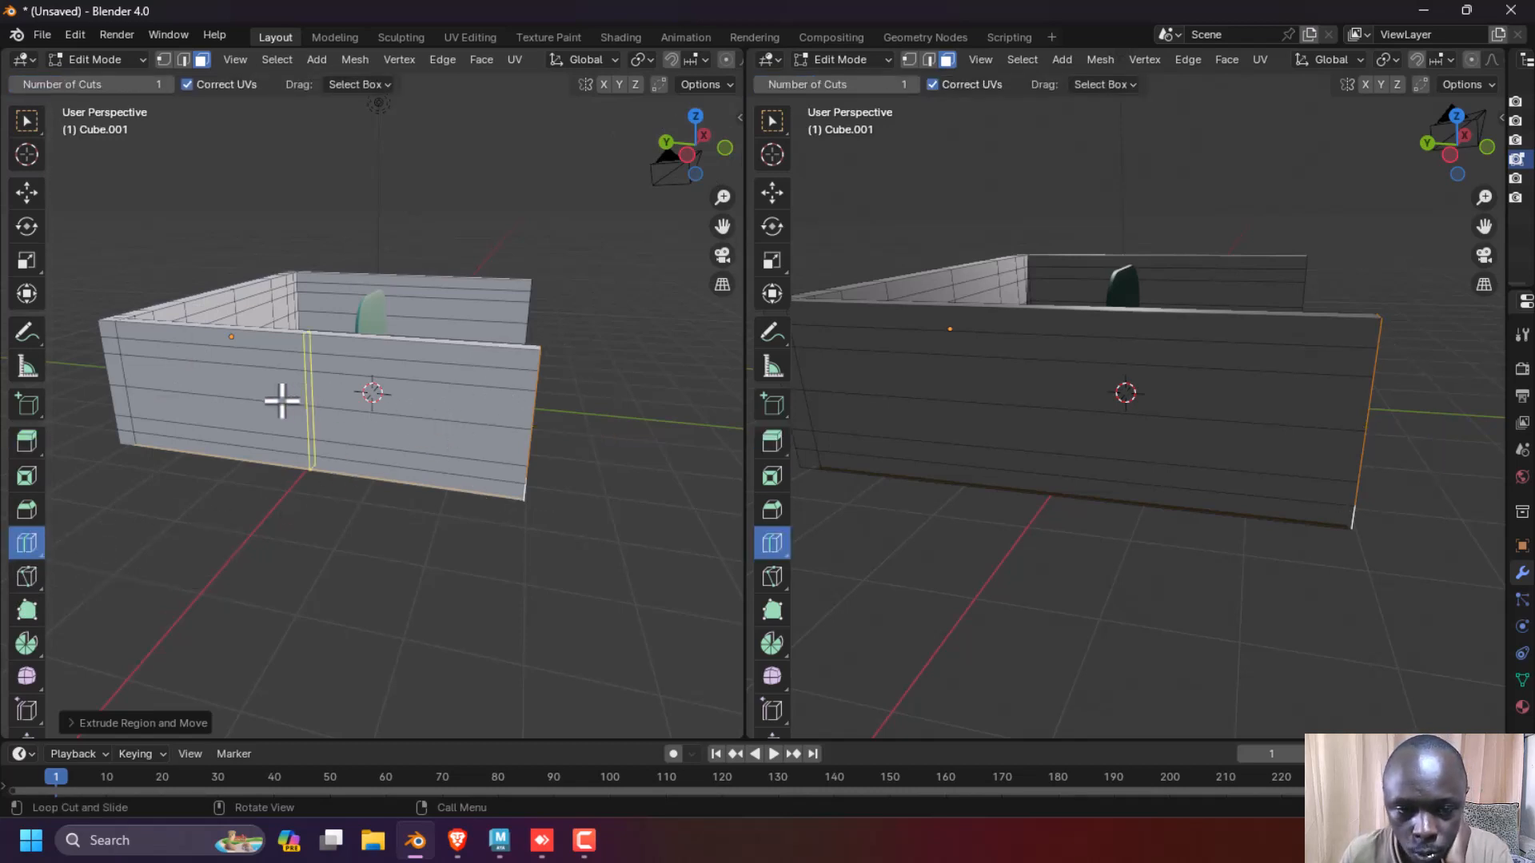
{"action": "left_click", "coordinate": [310, 386]}
{"action": "left_click", "coordinate": [494, 422]}
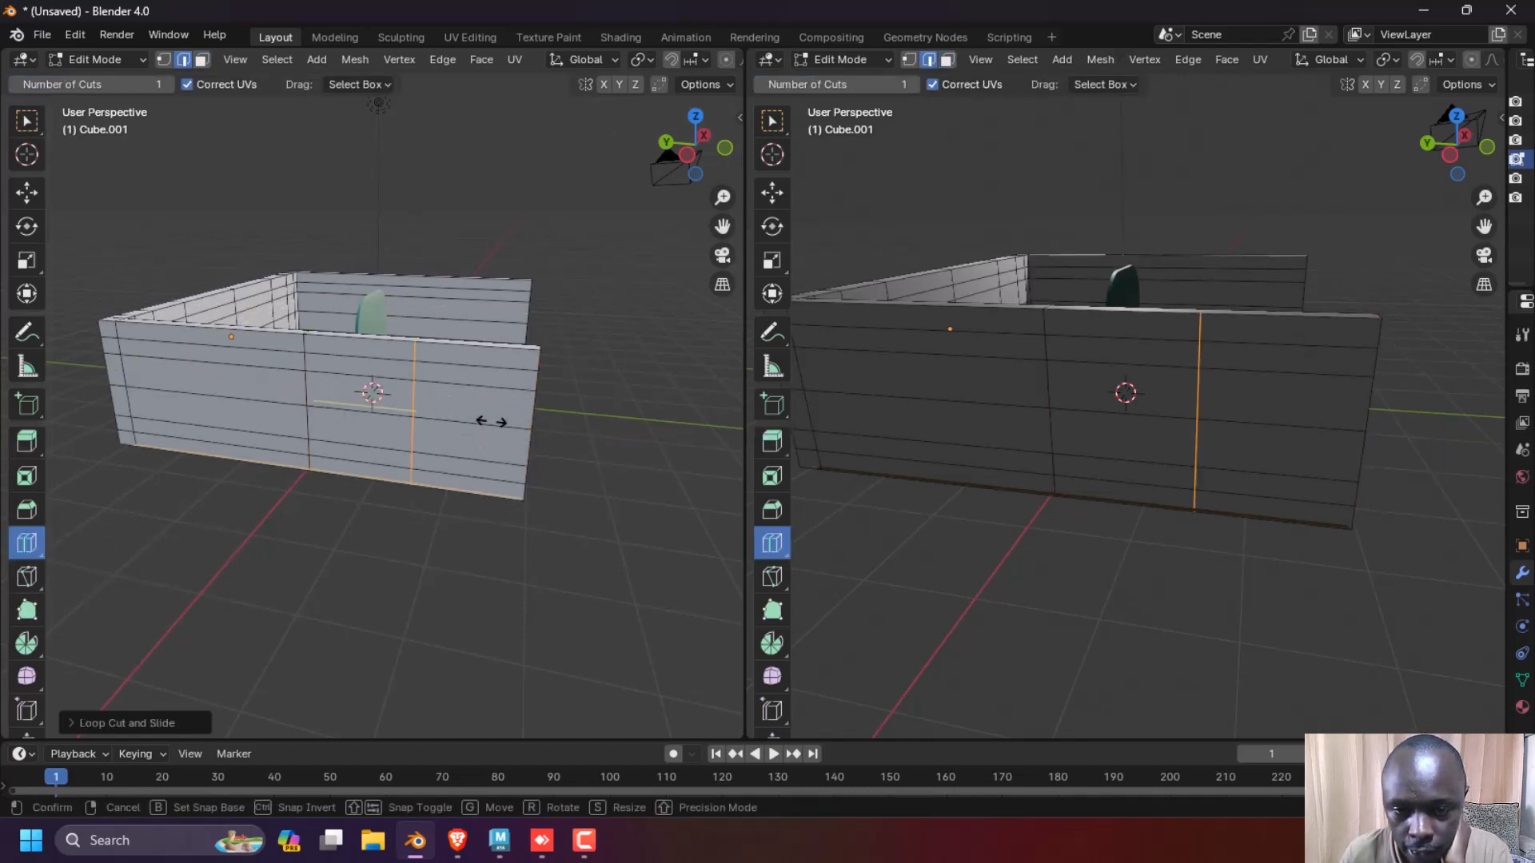
{"action": "left_click", "coordinate": [509, 415]}
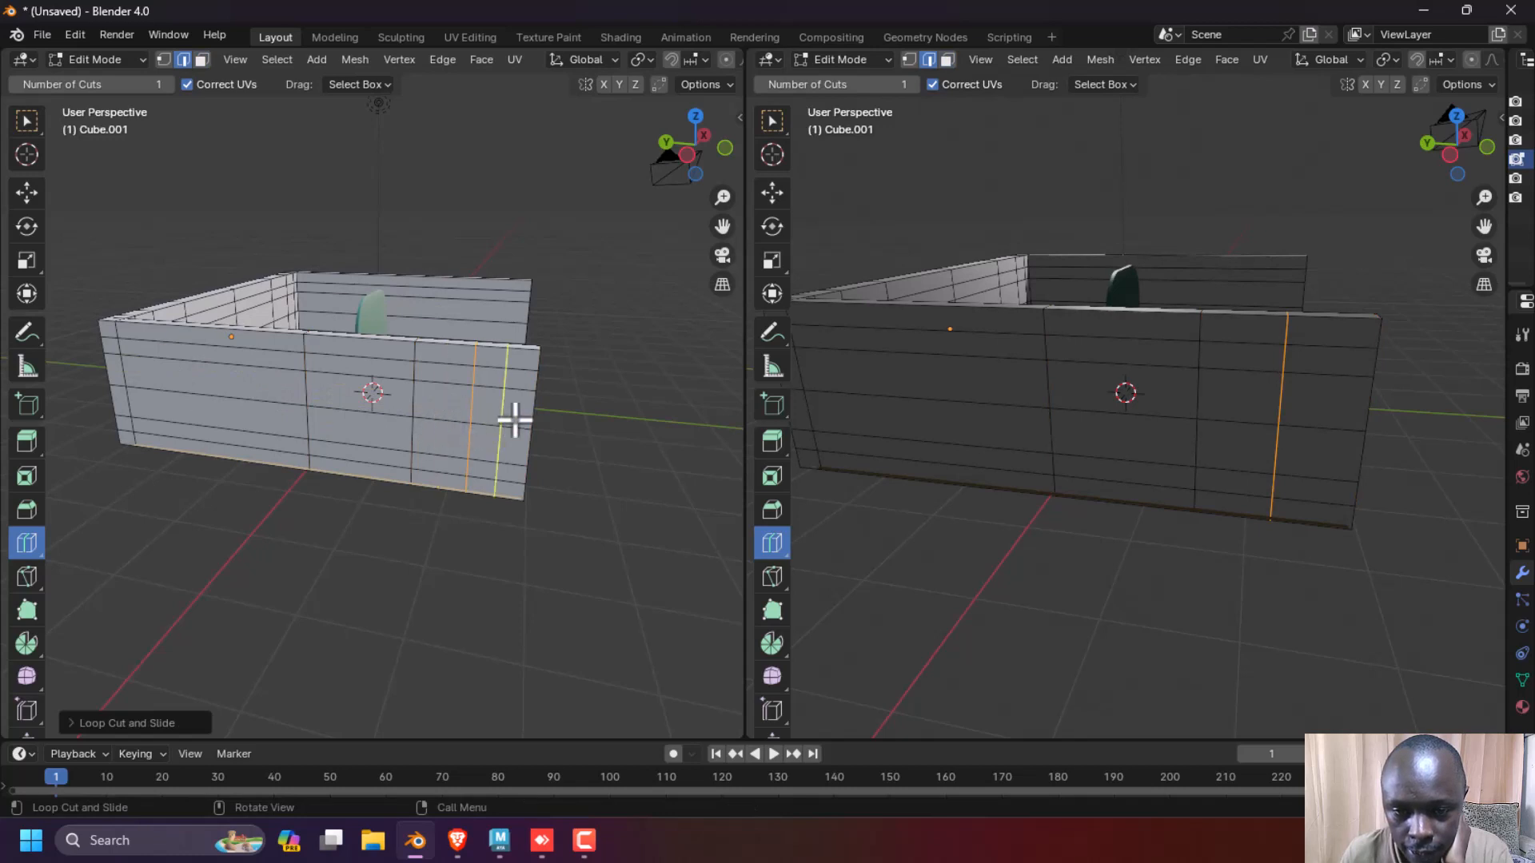
{"action": "left_click", "coordinate": [515, 420]}
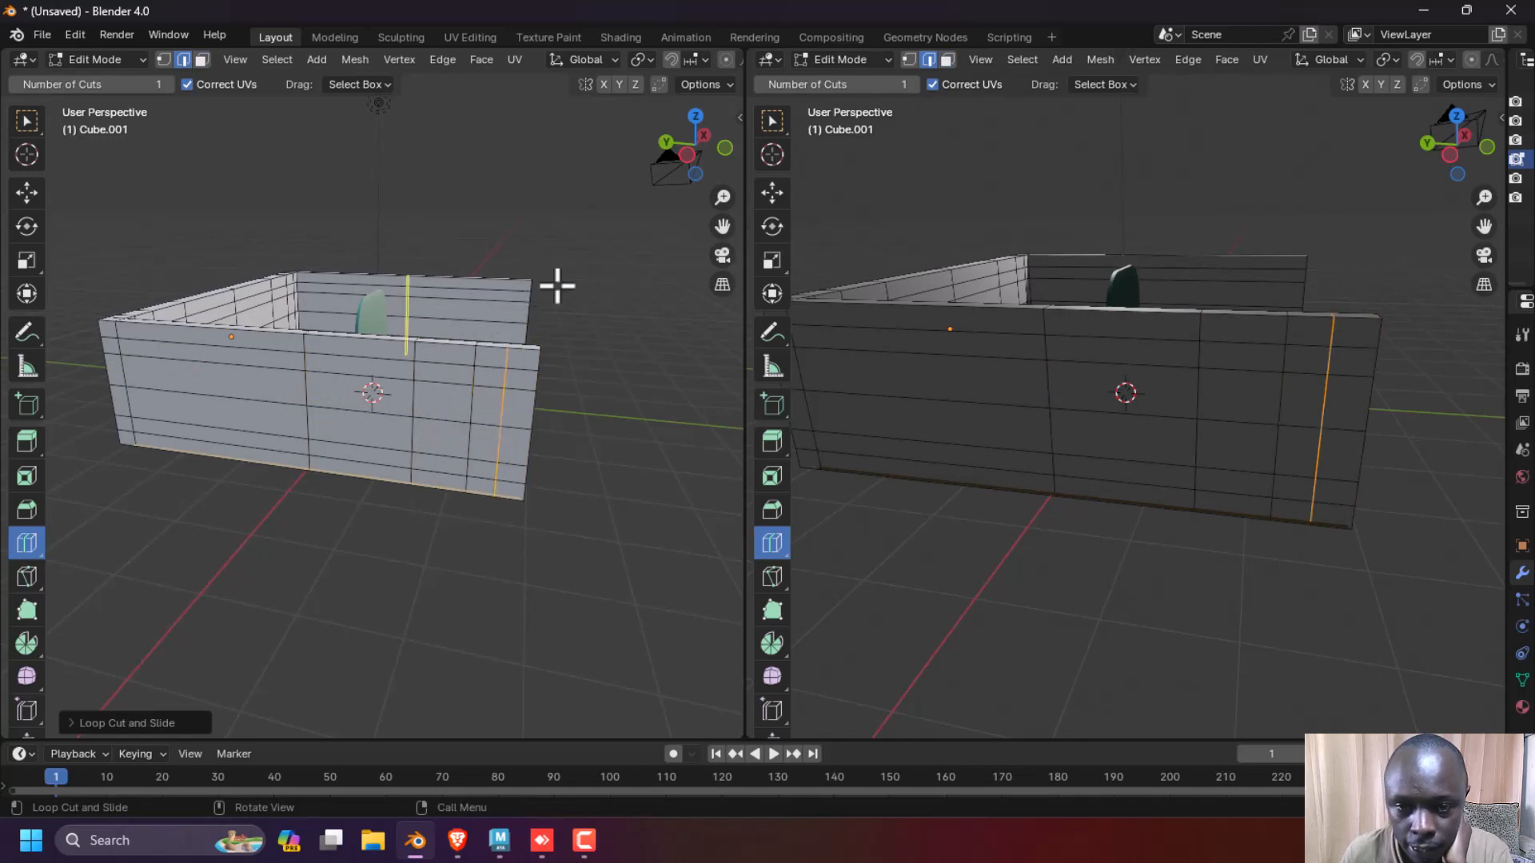
{"action": "left_click_drag", "start_coordinate": [686, 156], "coordinate": [583, 165]}
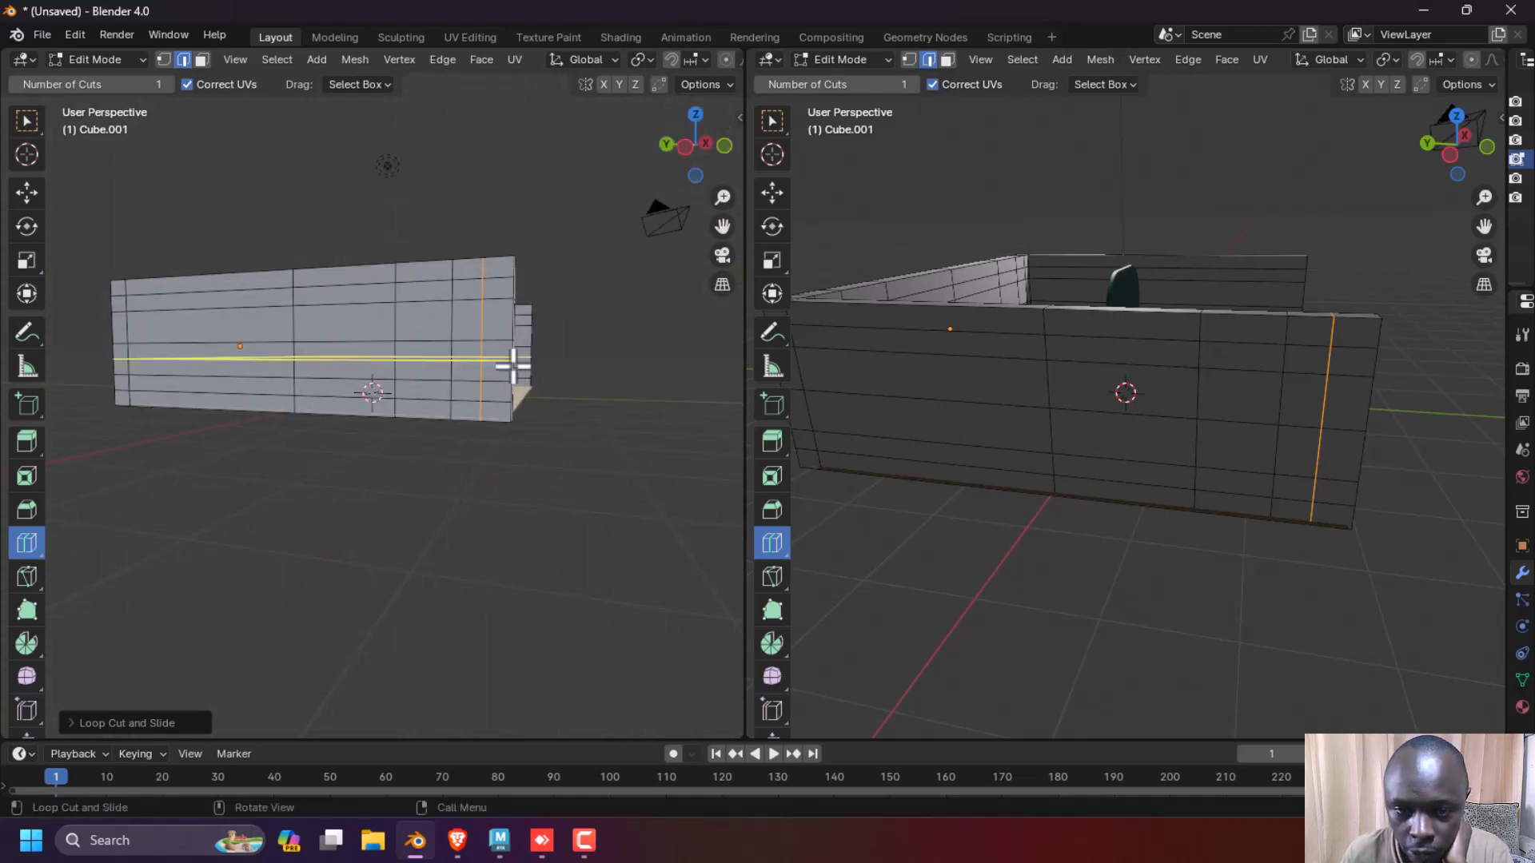
{"action": "left_click", "coordinate": [501, 331]}
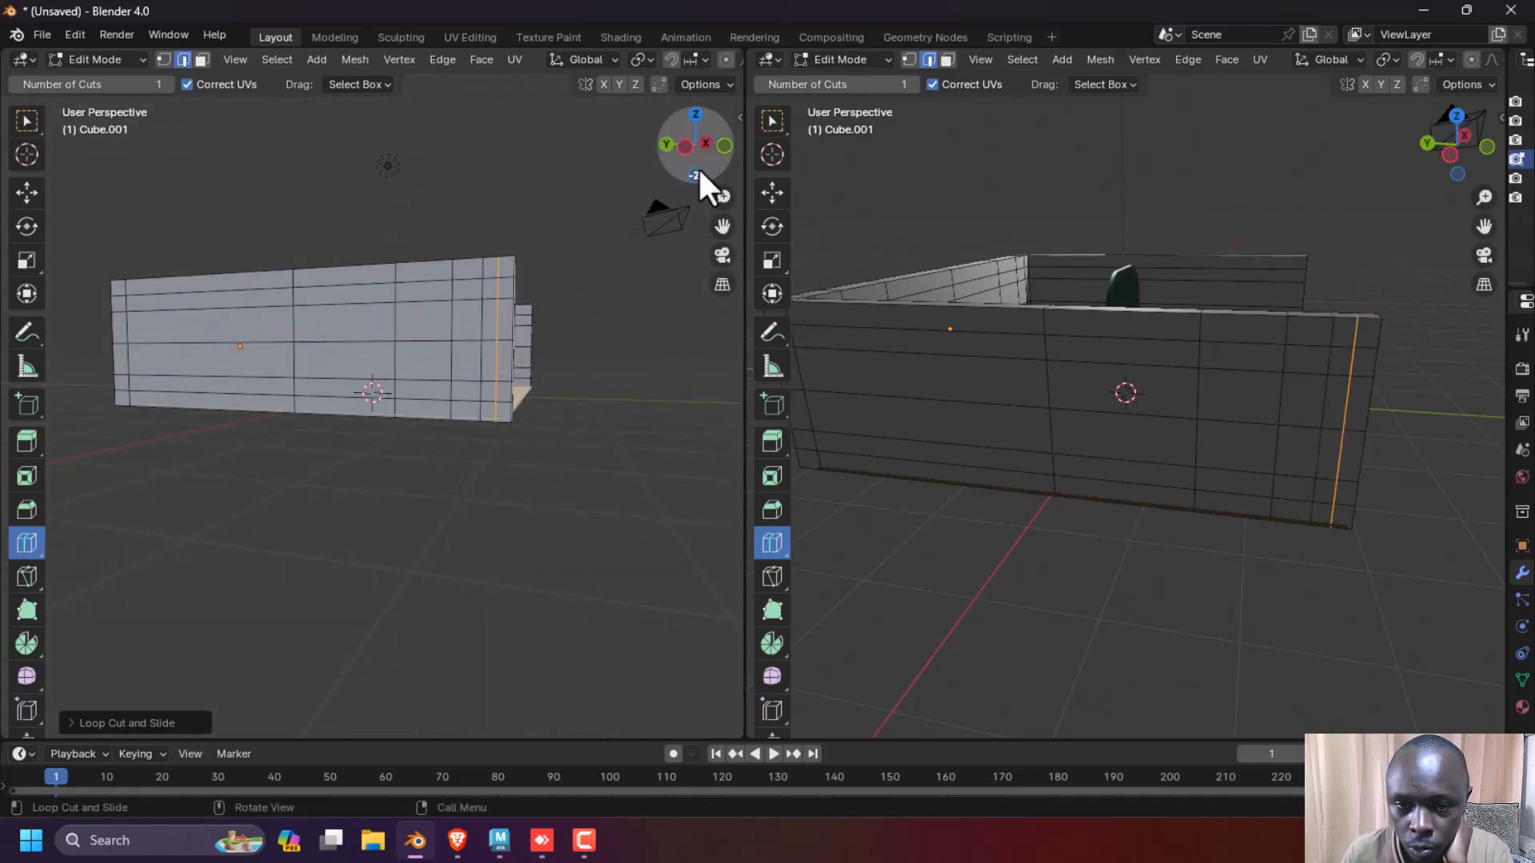
- Widen the Material Preview viewport and examine the three joined walls from above in Object Mode
{"action": "left_click_drag", "start_coordinate": [697, 167], "coordinate": [668, 194]}
{"action": "scroll", "coordinate": [212, 296], "scroll_direction": "up", "scroll_amount": 4}
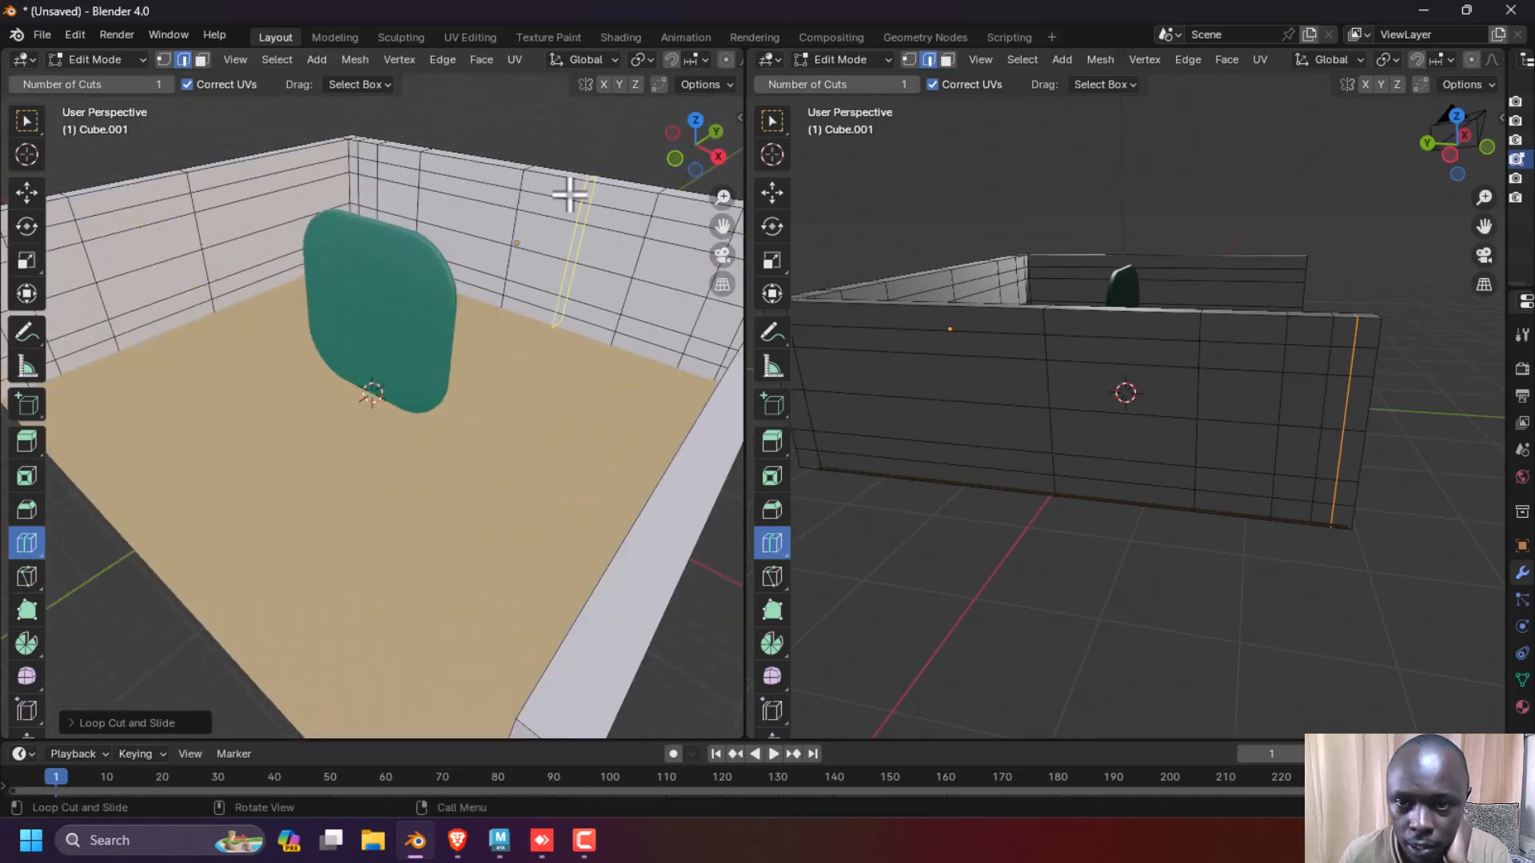
{"action": "scroll", "coordinate": [96, 349], "scroll_direction": "down", "scroll_amount": 4}
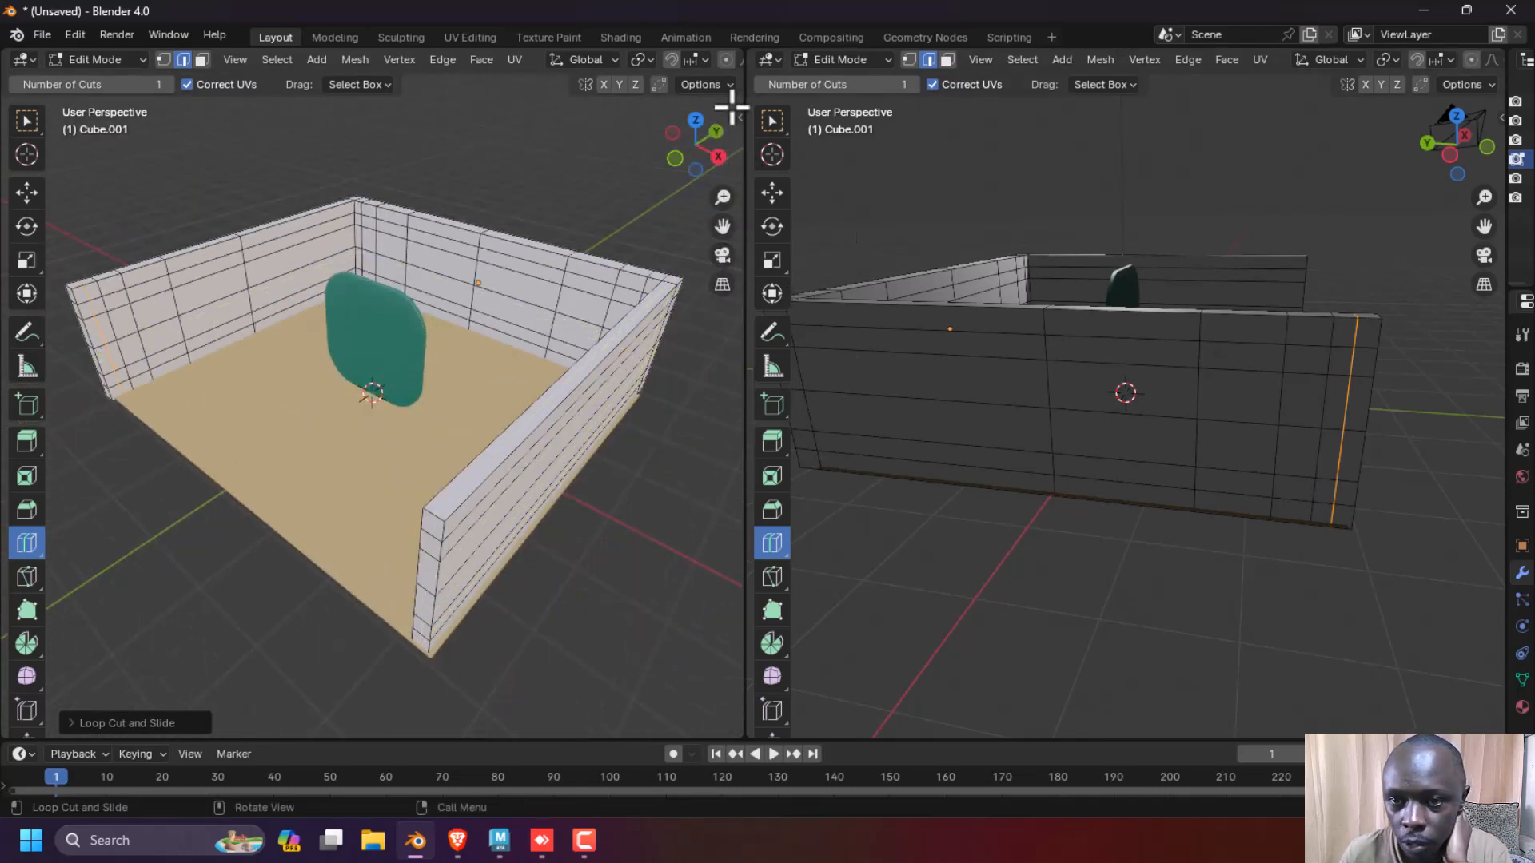
{"action": "left_click_drag", "start_coordinate": [743, 88], "coordinate": [992, 89]}
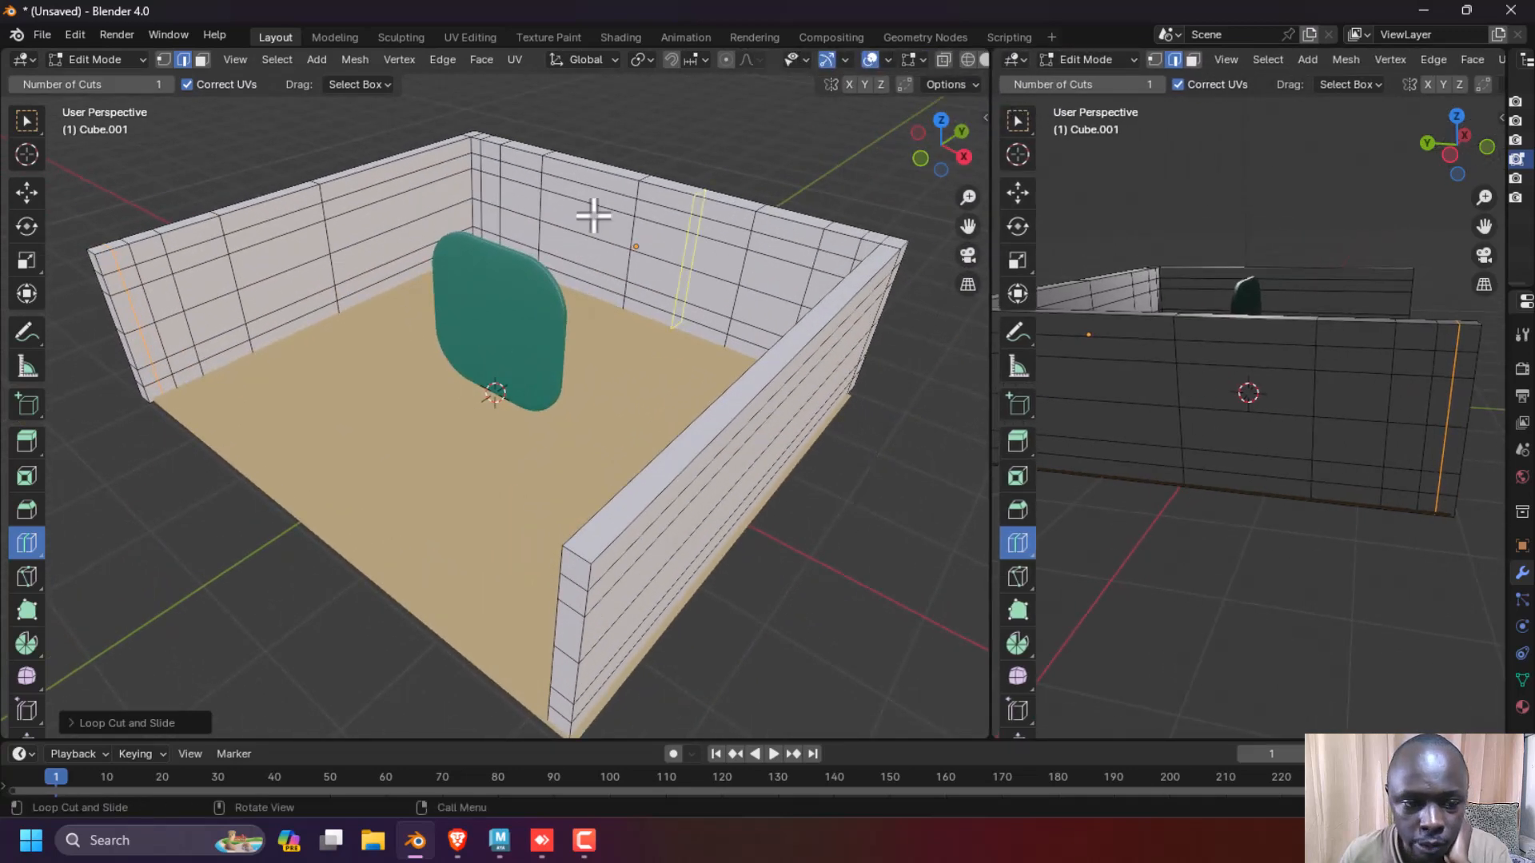
{"action": "left_click", "coordinate": [118, 56]}
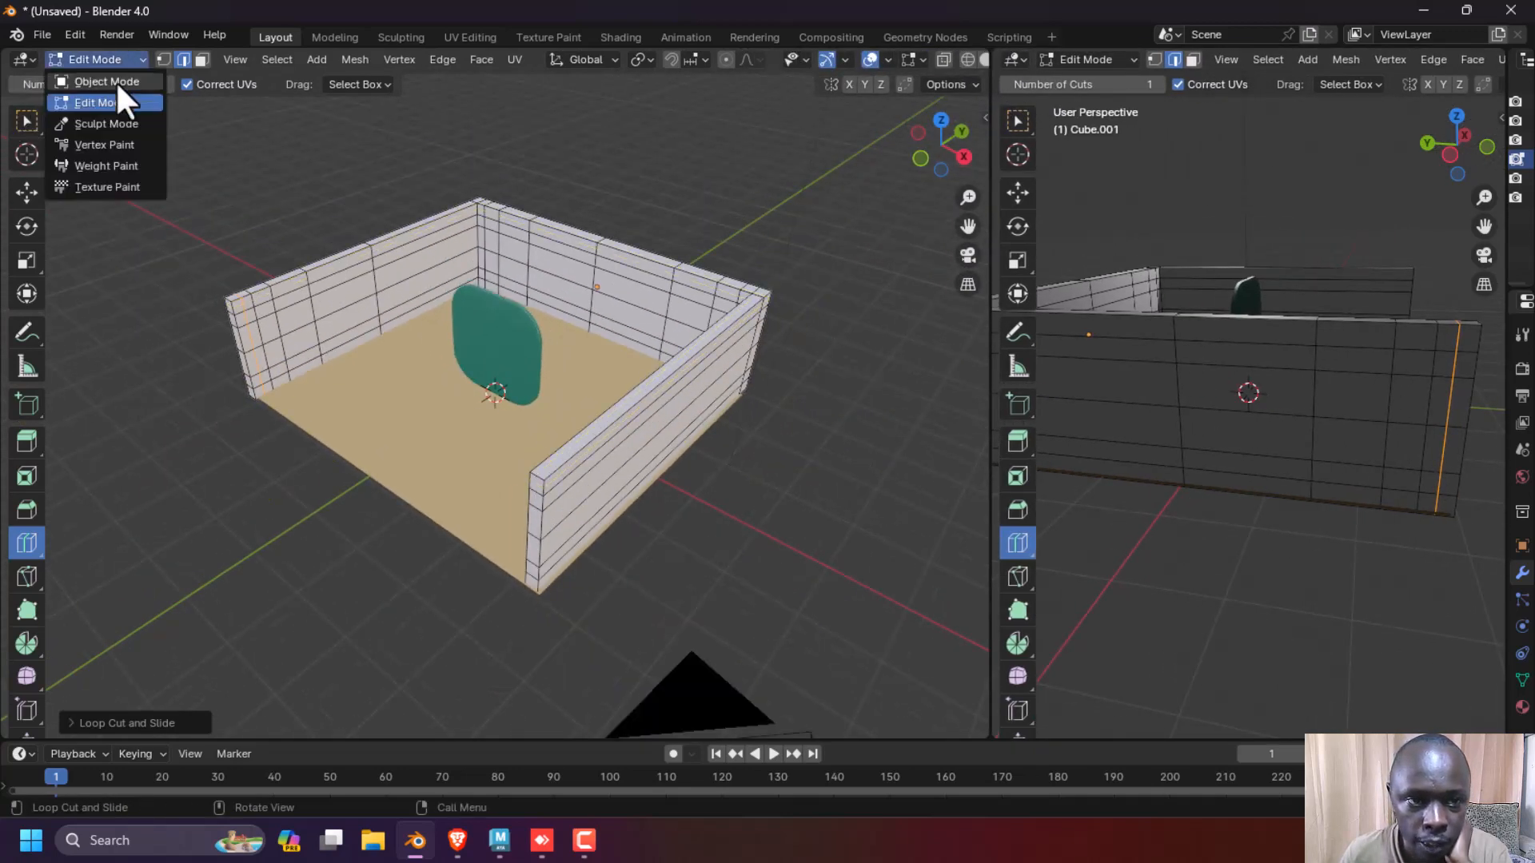
{"action": "left_click", "coordinate": [115, 78]}
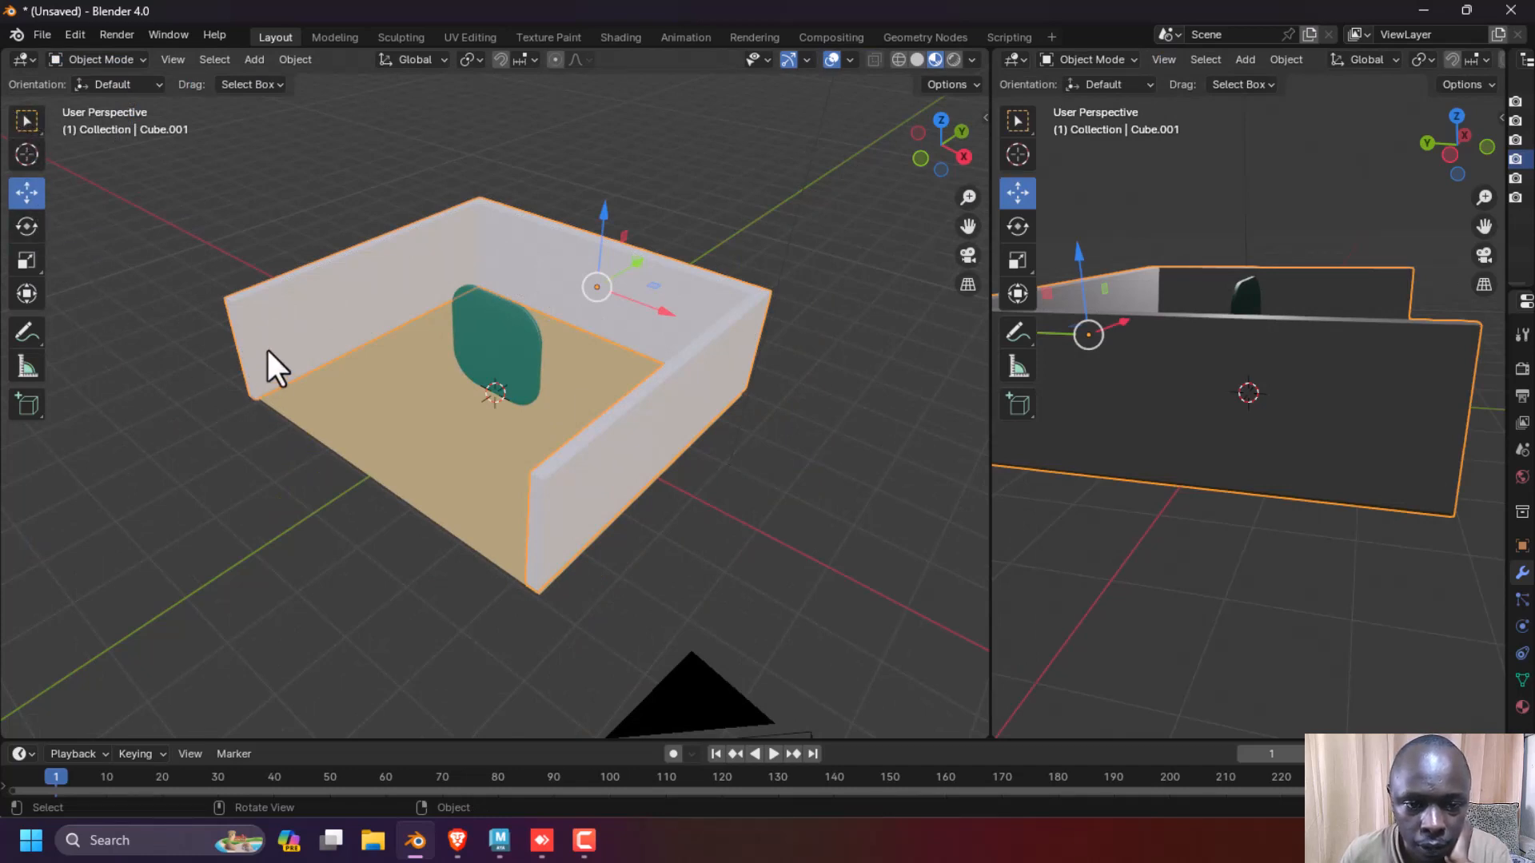
{"action": "scroll", "coordinate": [267, 350], "scroll_direction": "up", "scroll_amount": 2}
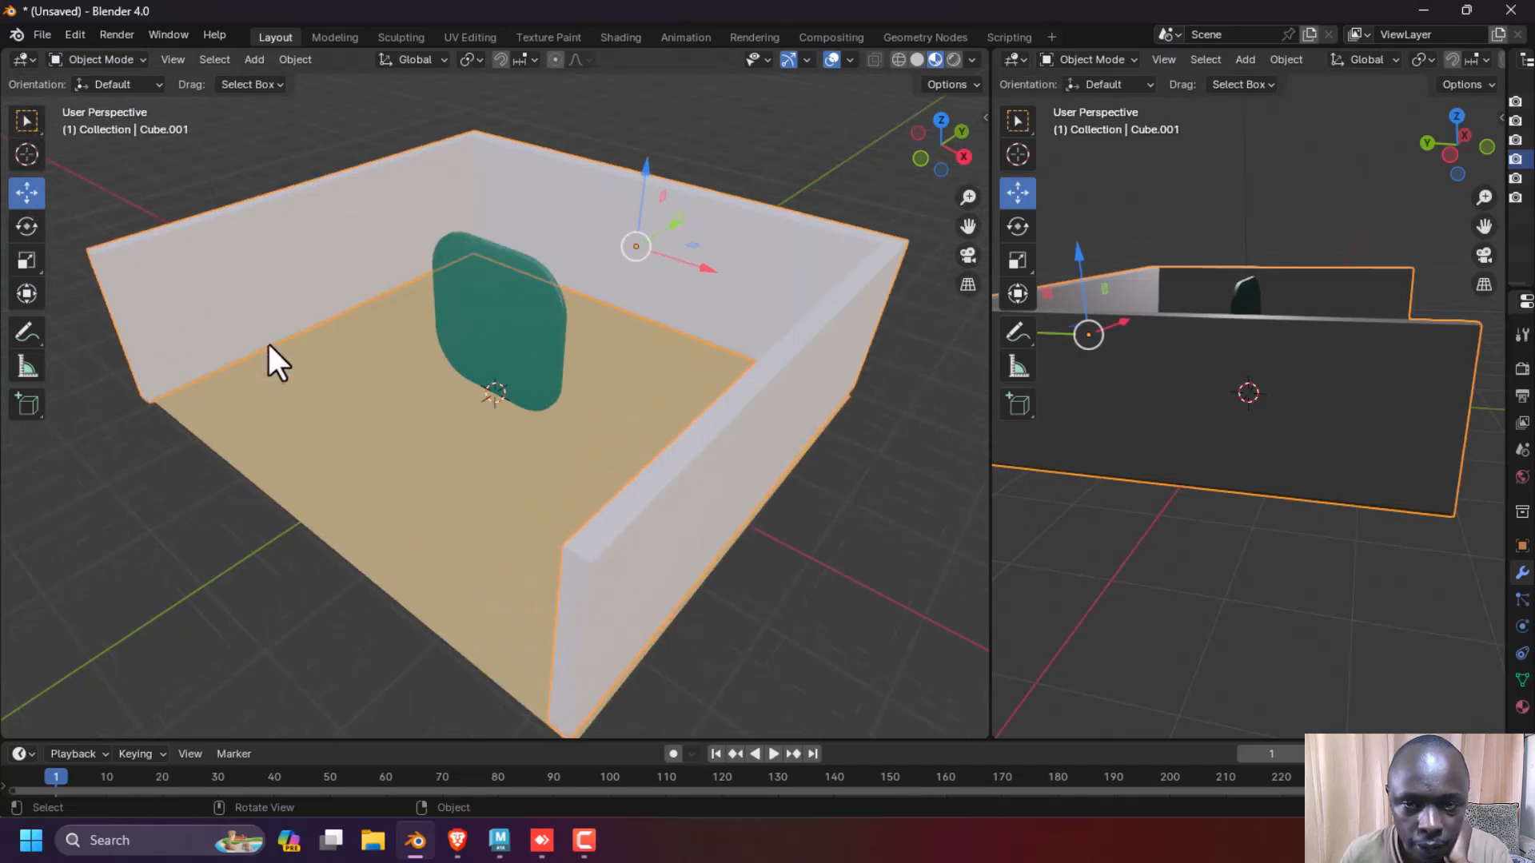
- Return the wall mesh to Edit Mode with Extrude Region active and face selection enabled
{"action": "left_click", "coordinate": [103, 59]}
{"action": "left_click", "coordinate": [84, 96]}
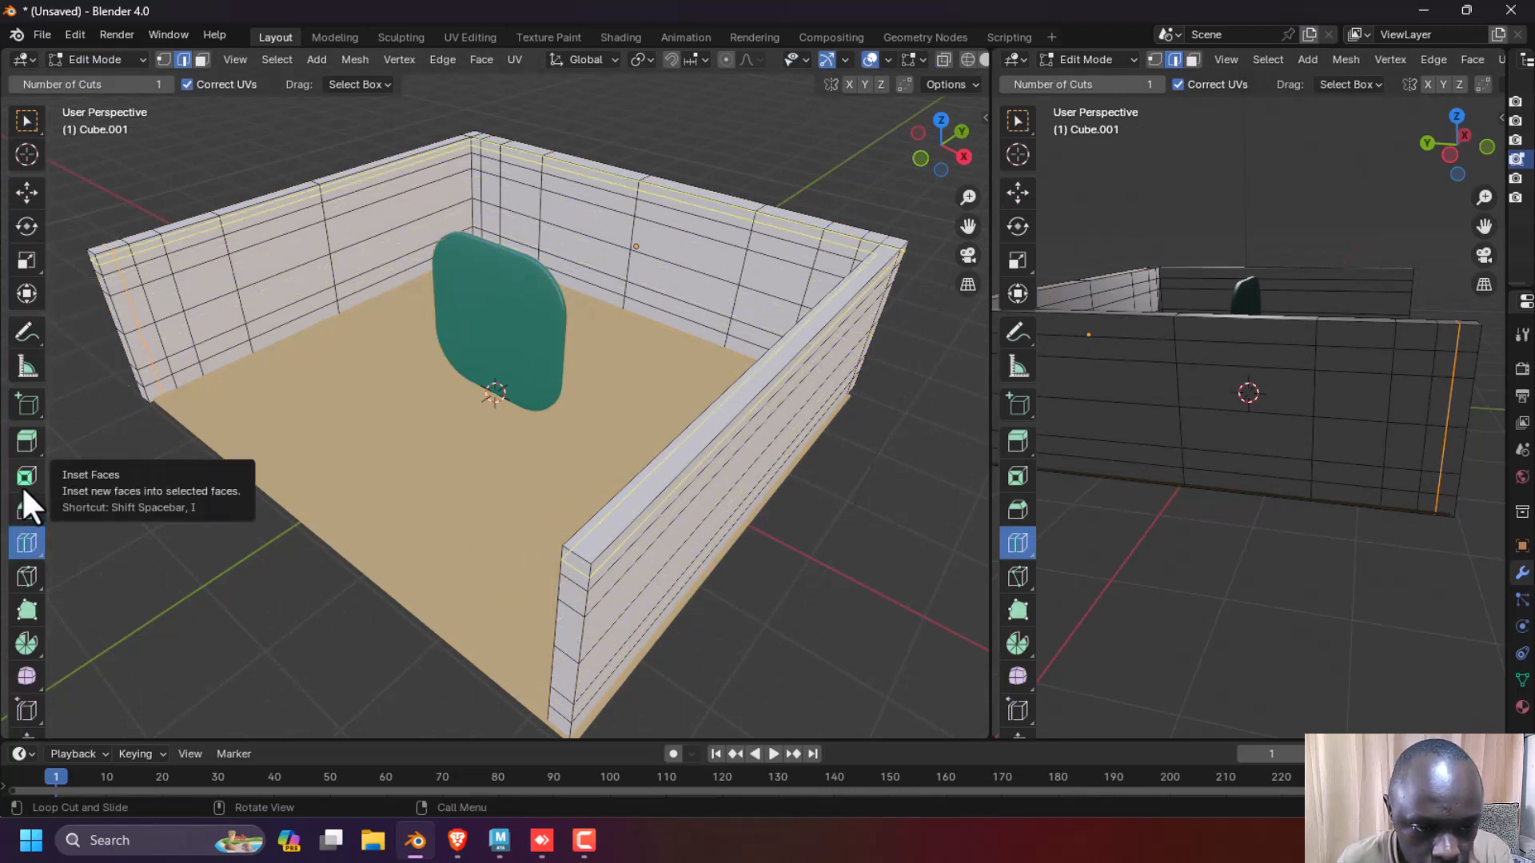
{"action": "left_click", "coordinate": [22, 453]}
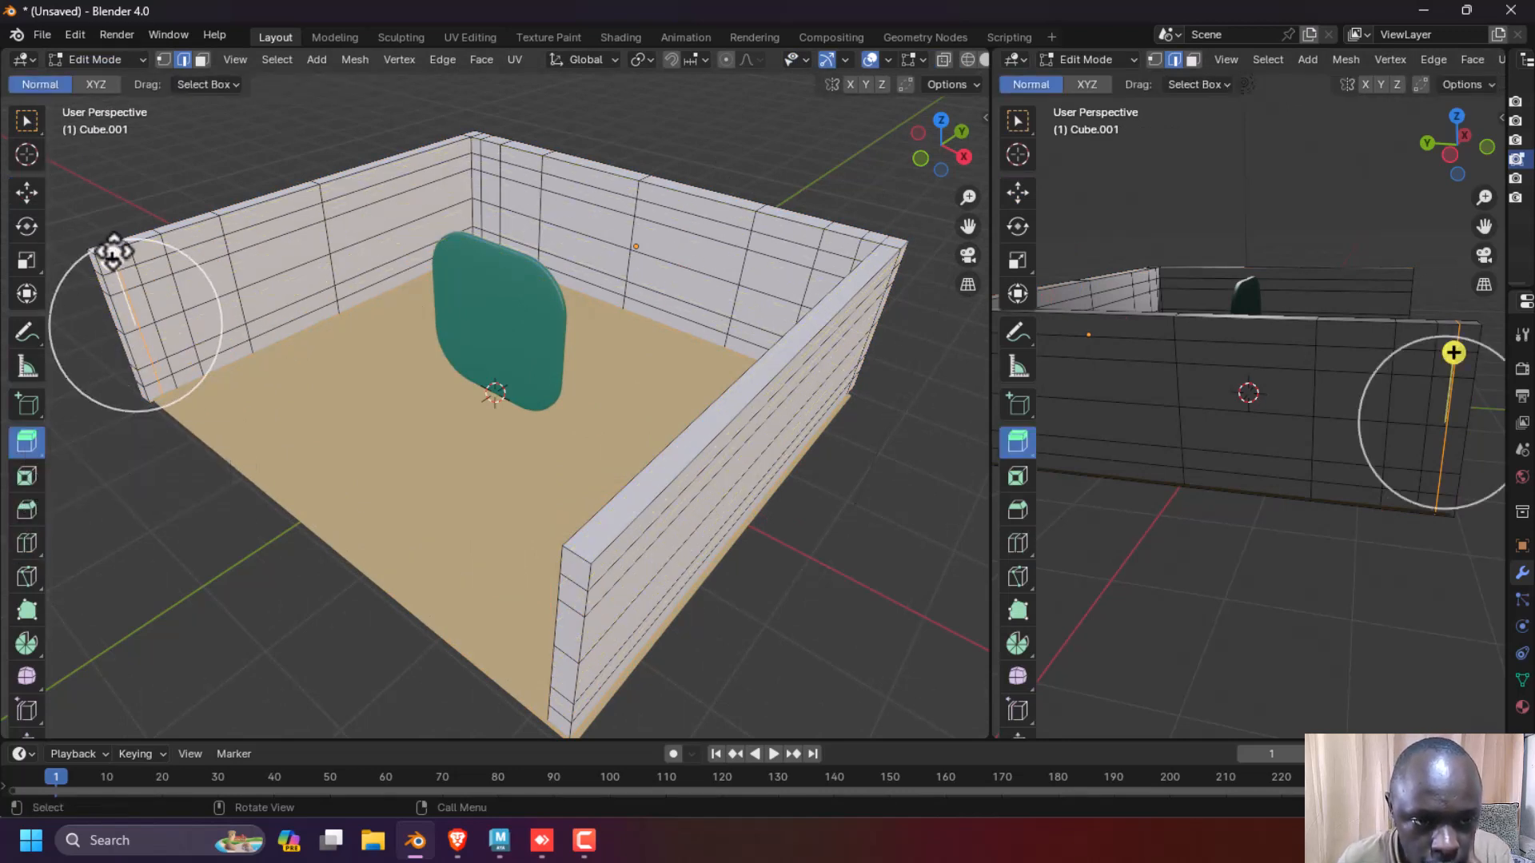
{"action": "left_click", "coordinate": [203, 61]}
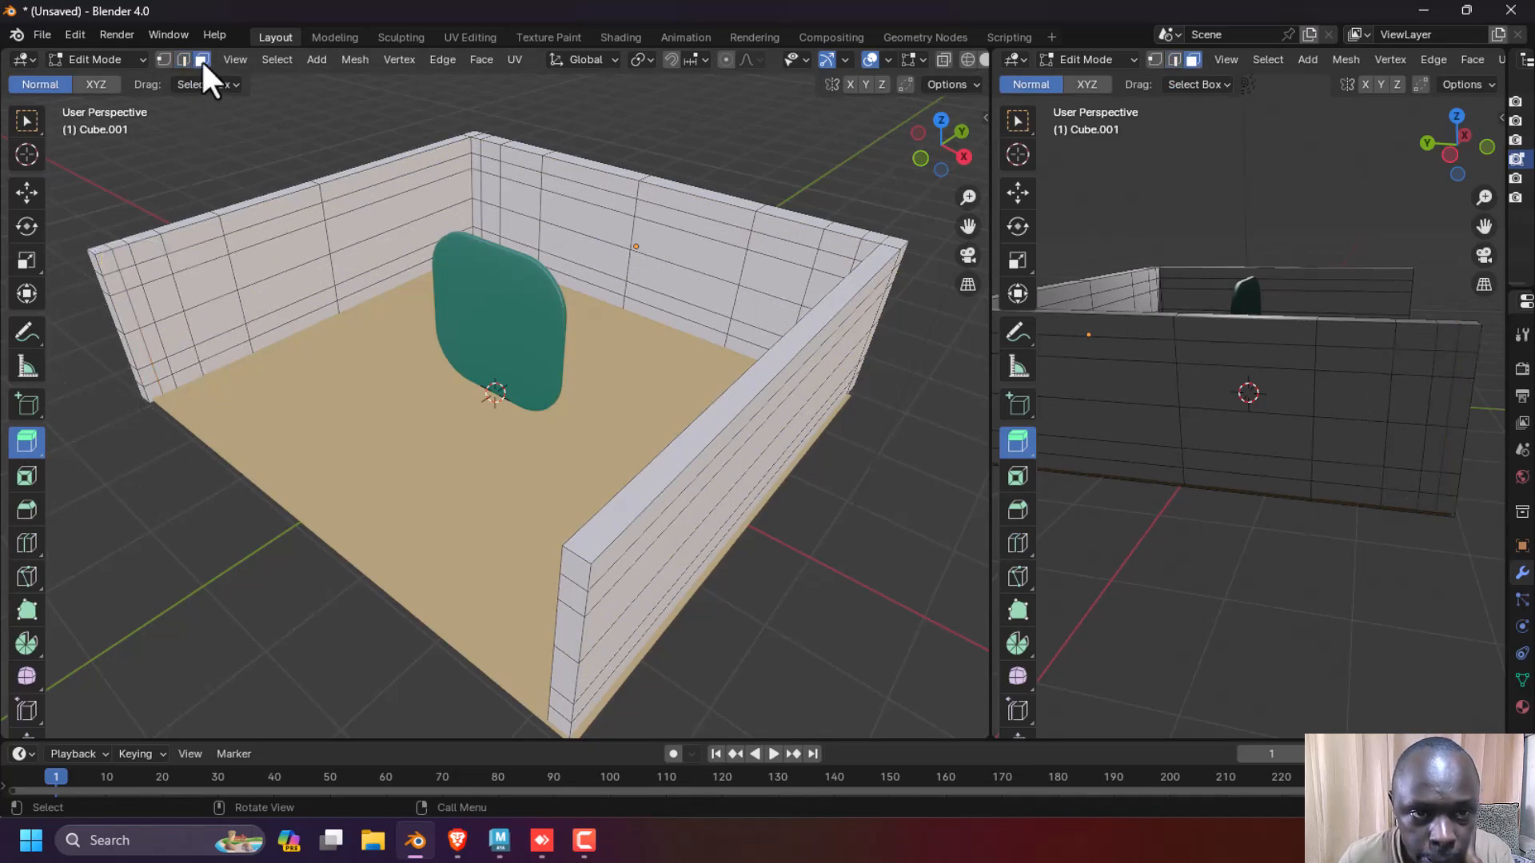
{"action": "left_click", "coordinate": [154, 389]}
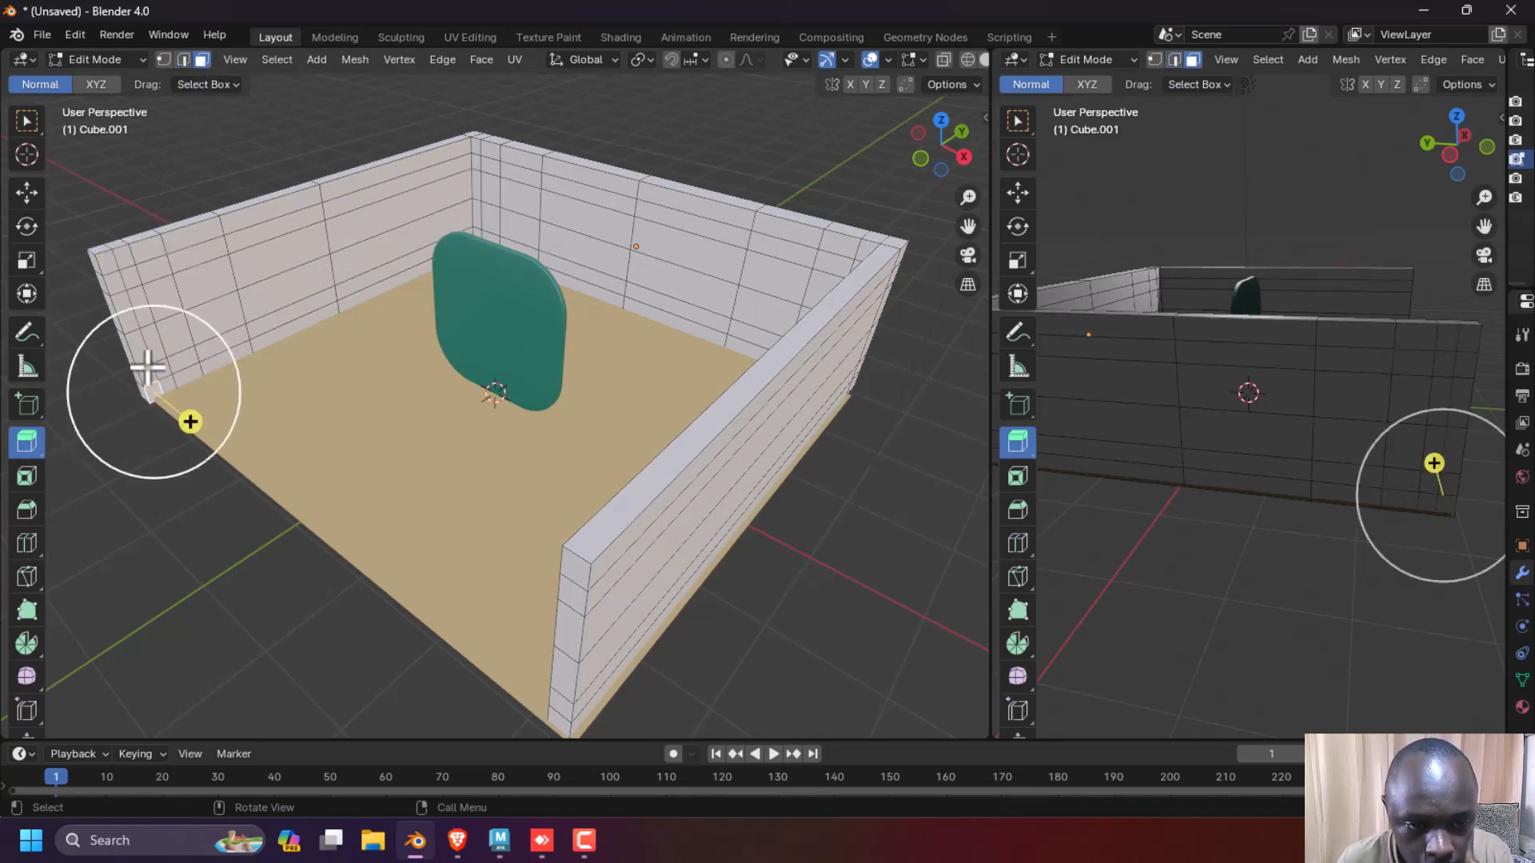
{"action": "left_click", "coordinate": [151, 372]}
{"action": "left_click", "coordinate": [144, 355]}
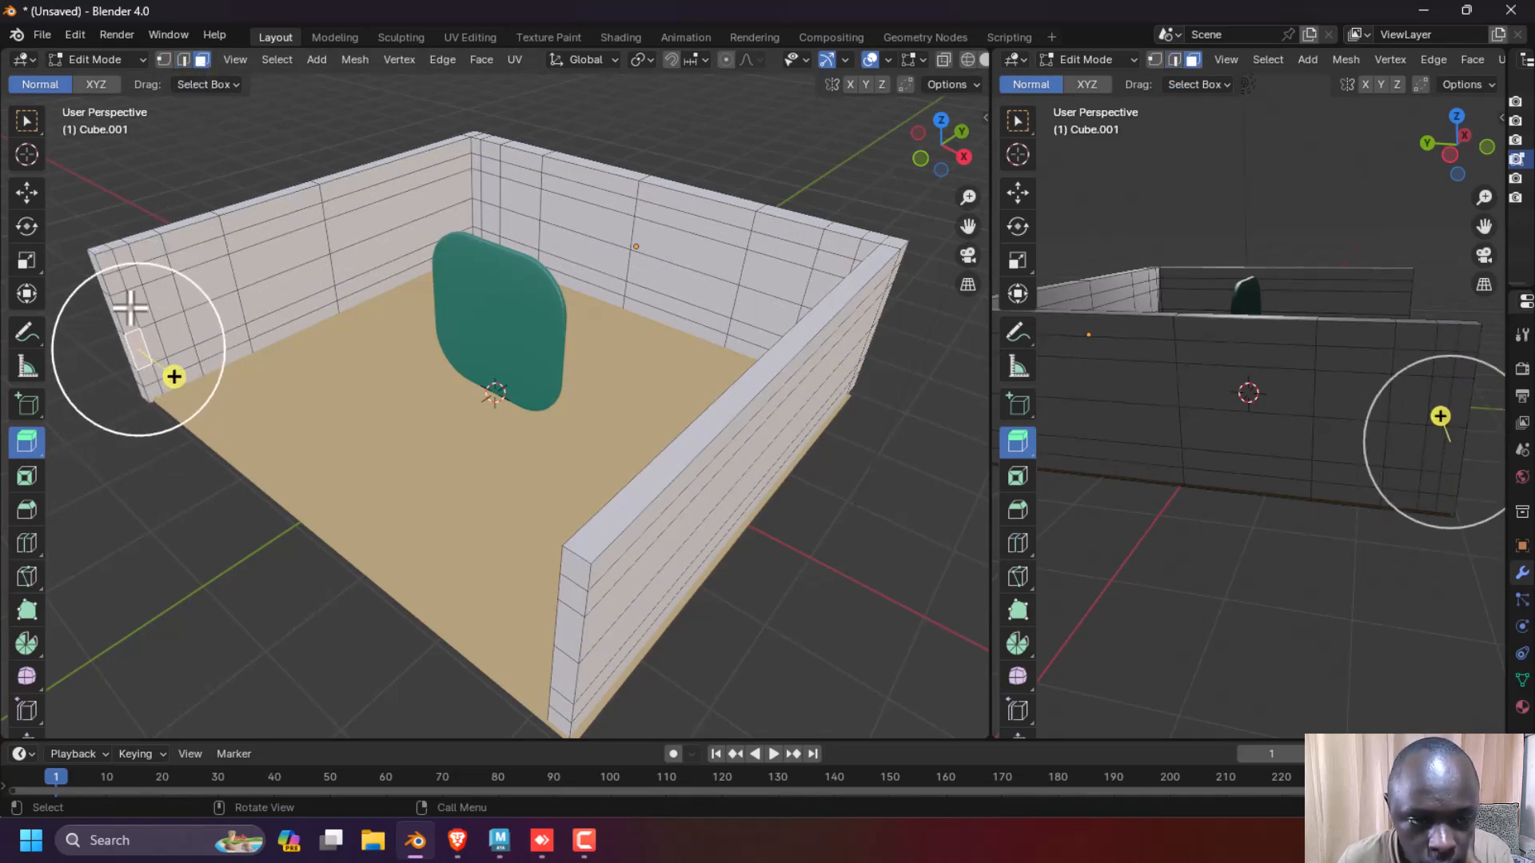
{"action": "left_click", "coordinate": [129, 319]}
{"action": "left_click", "coordinate": [118, 291]}
- Extrude the full column of inner faces at the negative X side wall's open end across to the opposite side wall as the front wall
{"action": "left_click", "coordinate": [105, 263]}
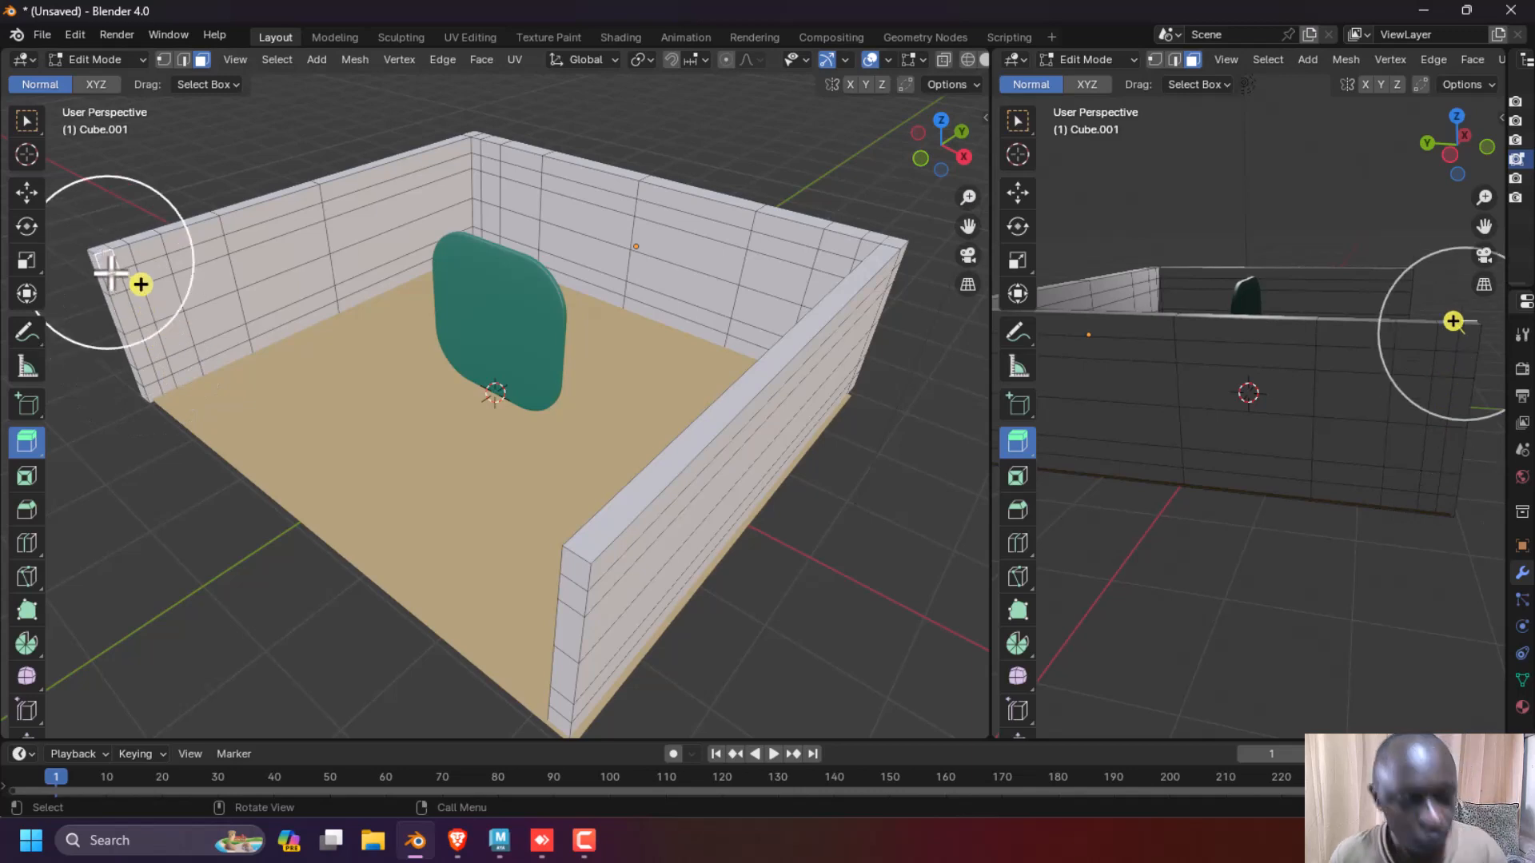
{"action": "left_click", "coordinate": [116, 279], "text": "shift"}
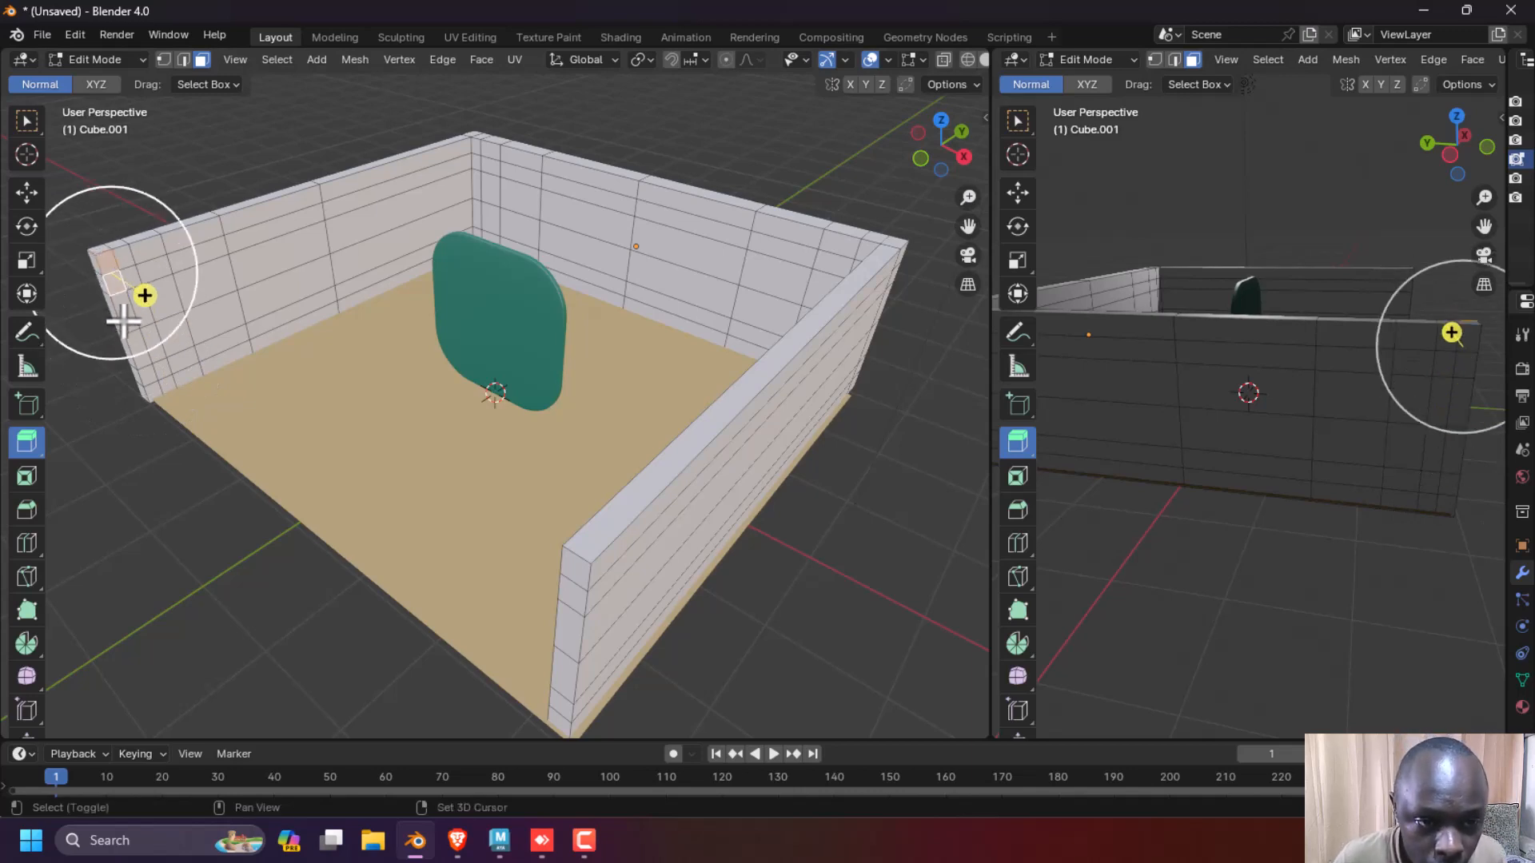
{"action": "left_click", "coordinate": [136, 348], "text": "shift"}
{"action": "left_click", "coordinate": [143, 379], "text": "shift"}
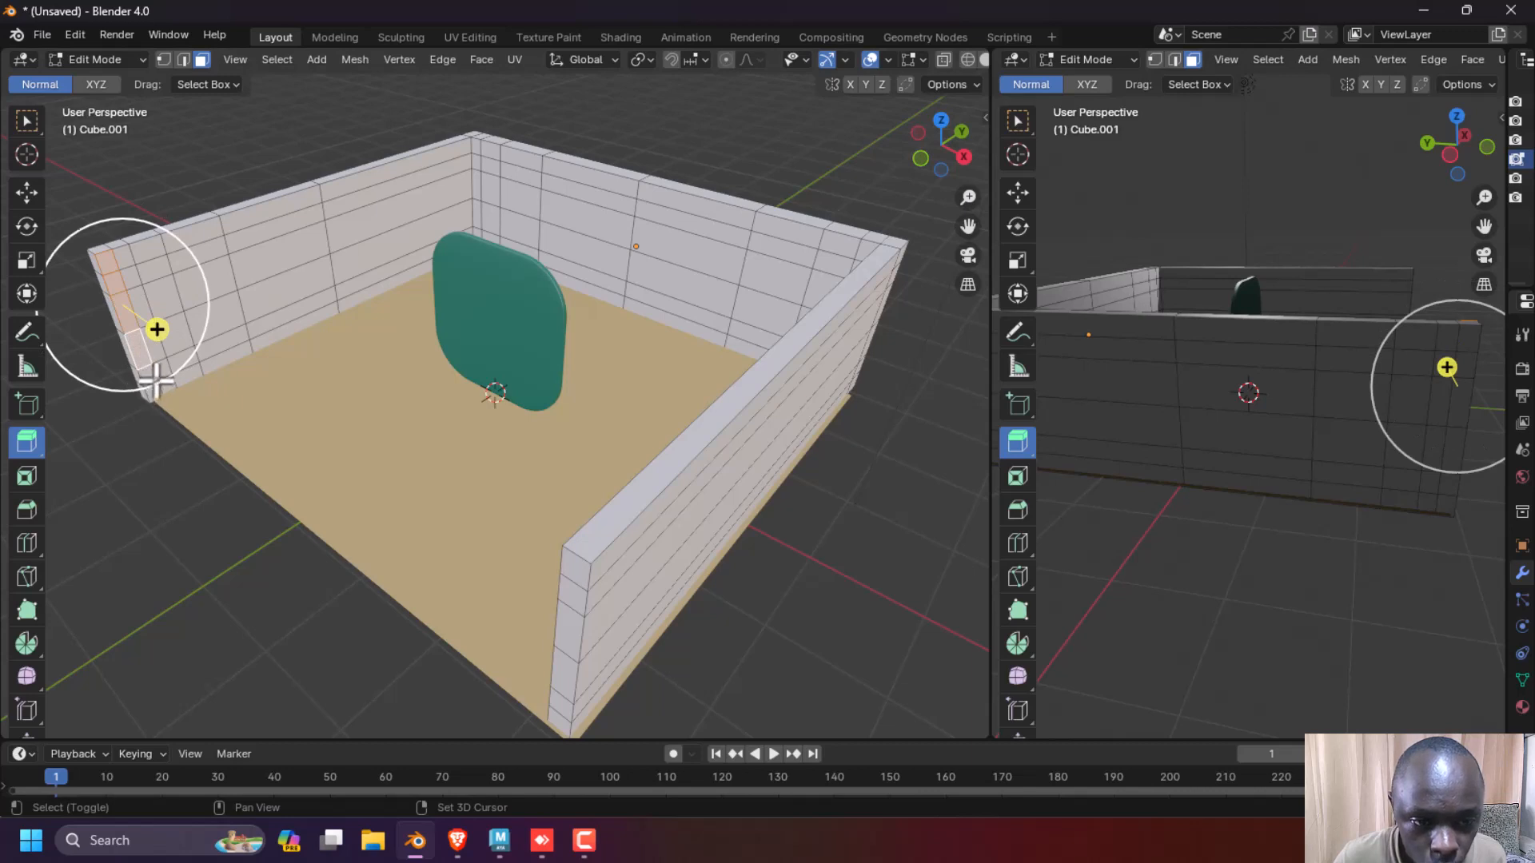
{"action": "left_click", "coordinate": [154, 381], "text": "shift"}
{"action": "left_click", "coordinate": [156, 397], "text": "shift"}
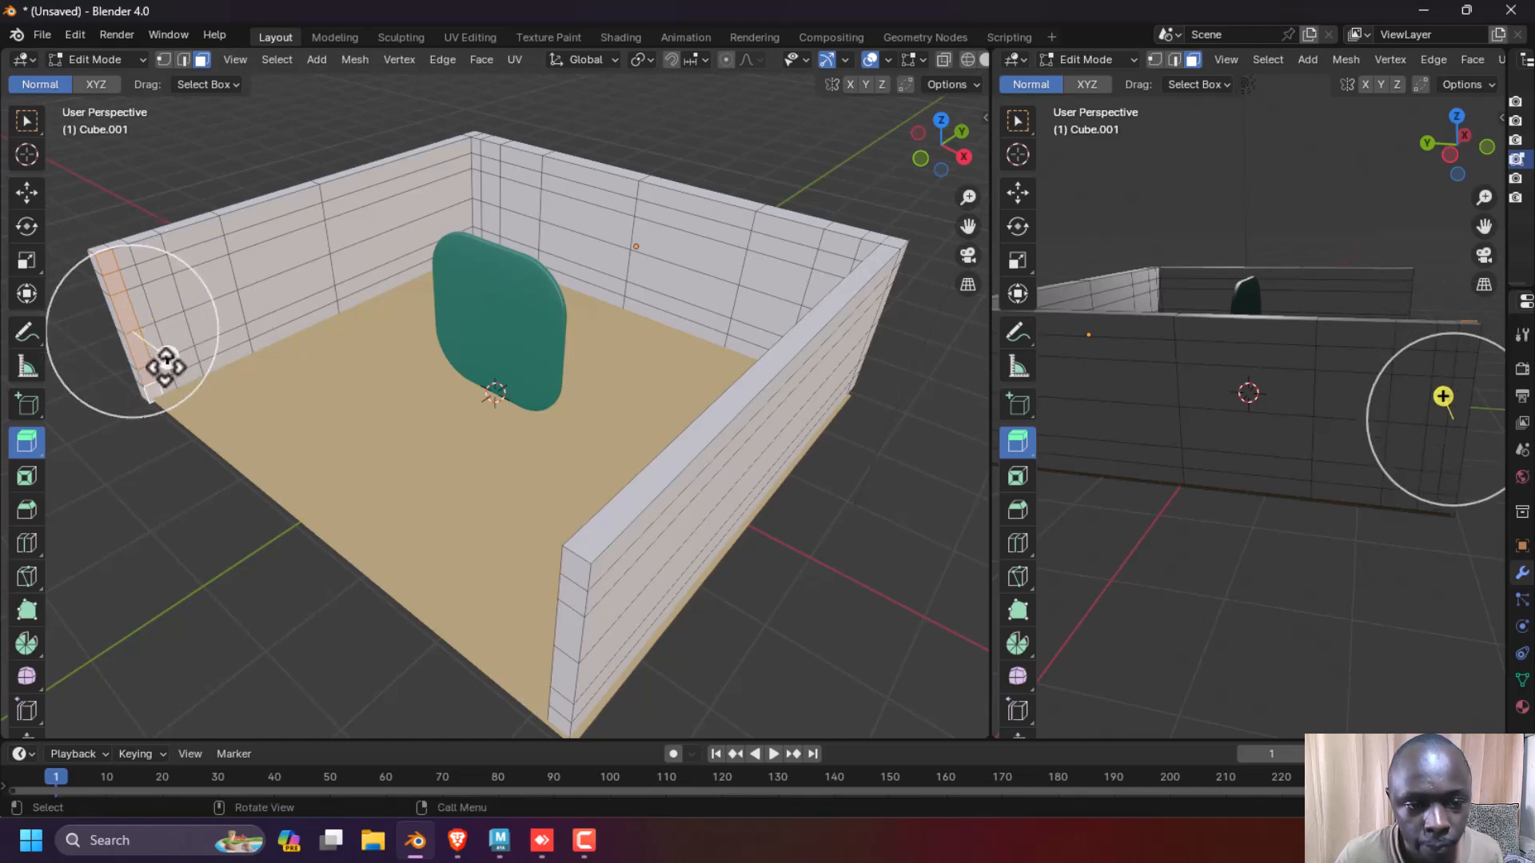
{"action": "left_click_drag", "start_coordinate": [167, 366], "coordinate": [674, 614]}
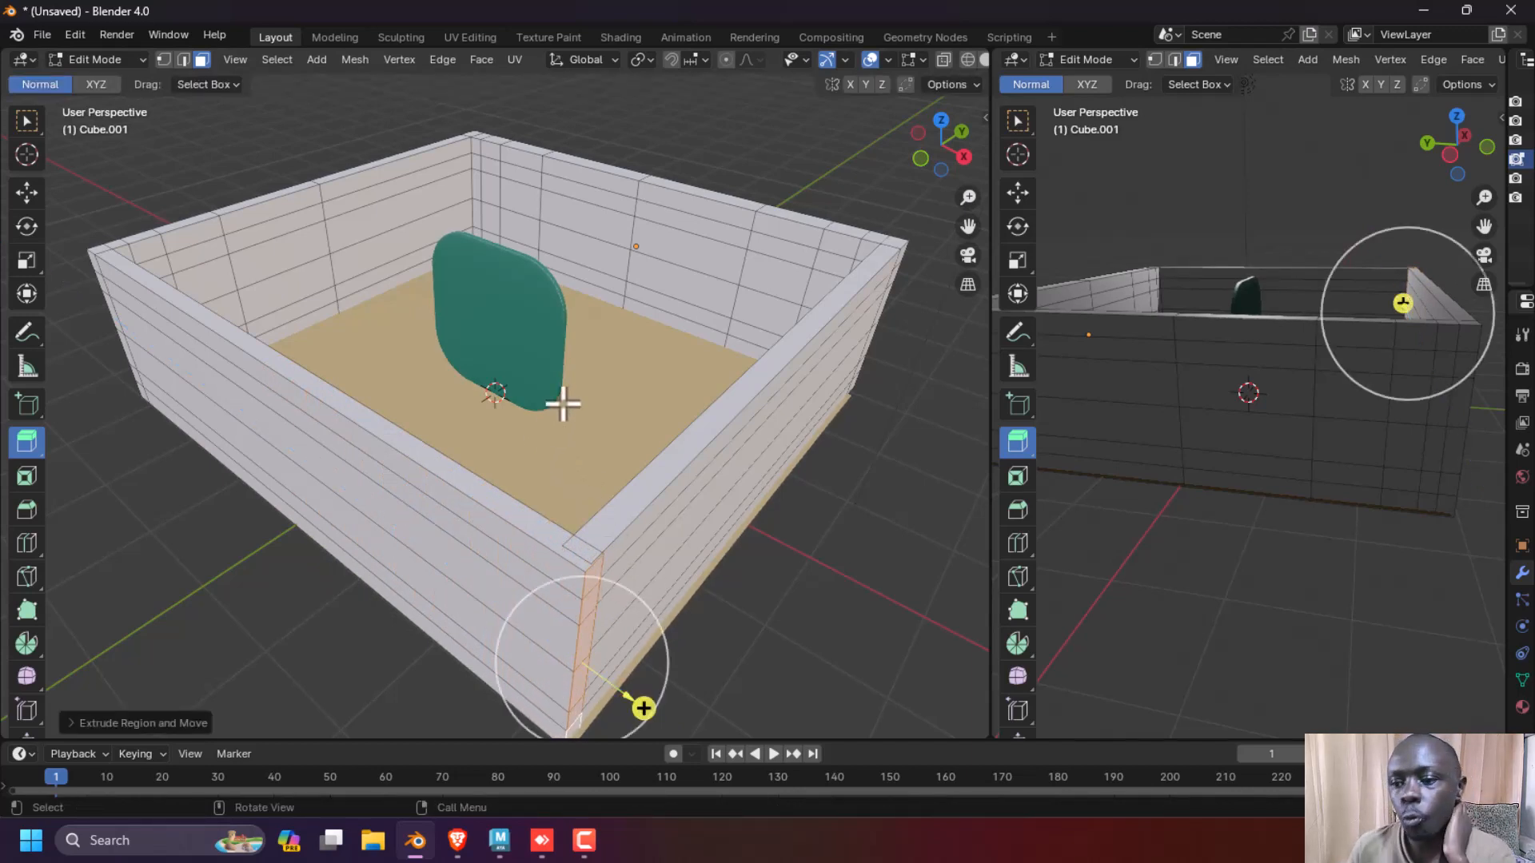
- Return the walls to Object Mode and view the closed enclosure from above
{"action": "left_click", "coordinate": [960, 156]}
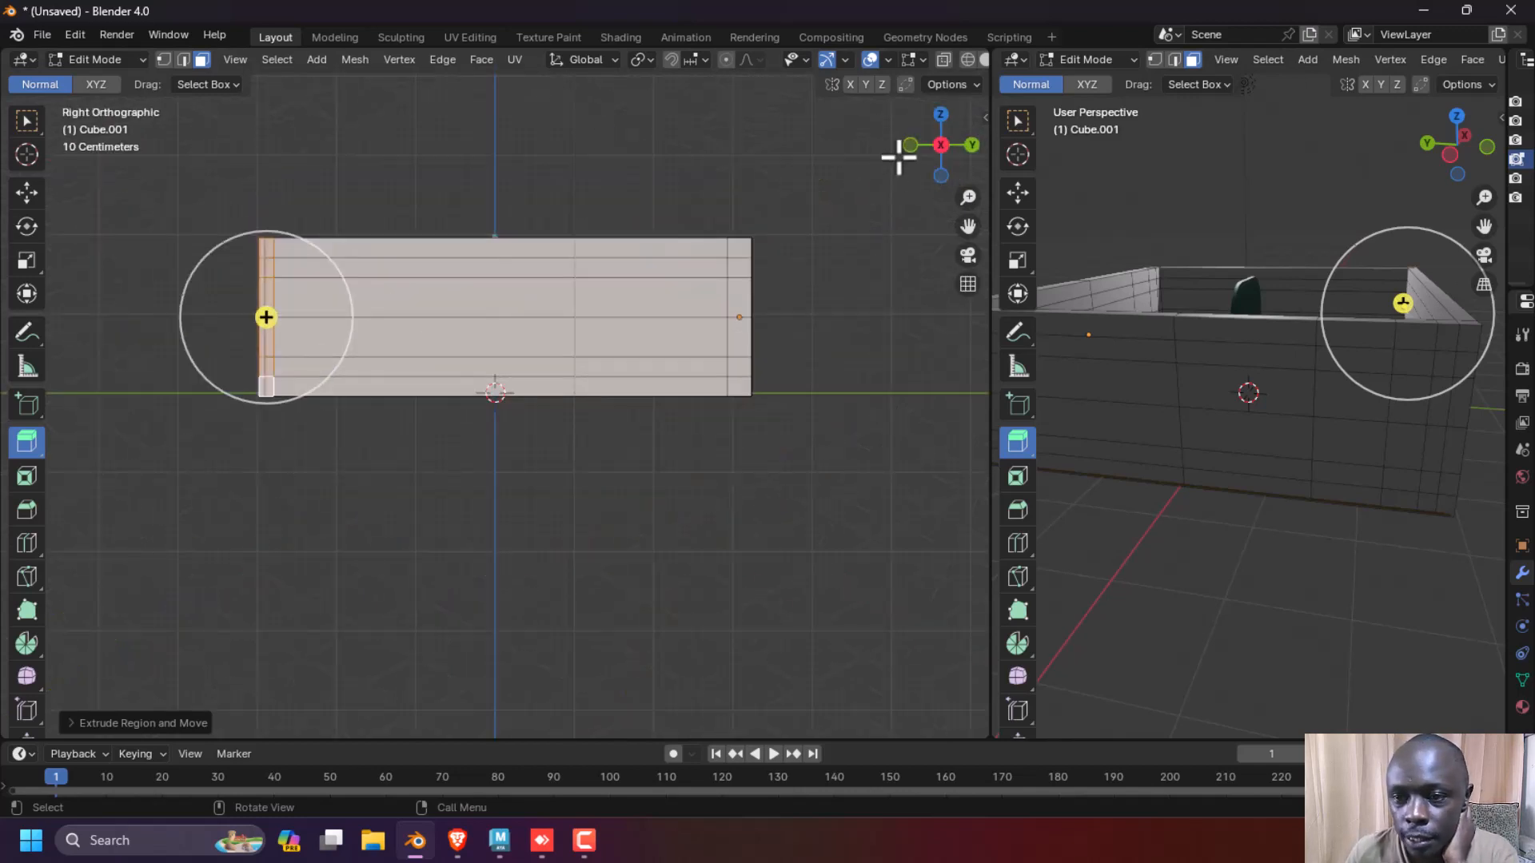
{"action": "left_click", "coordinate": [96, 59]}
{"action": "left_click", "coordinate": [98, 83]}
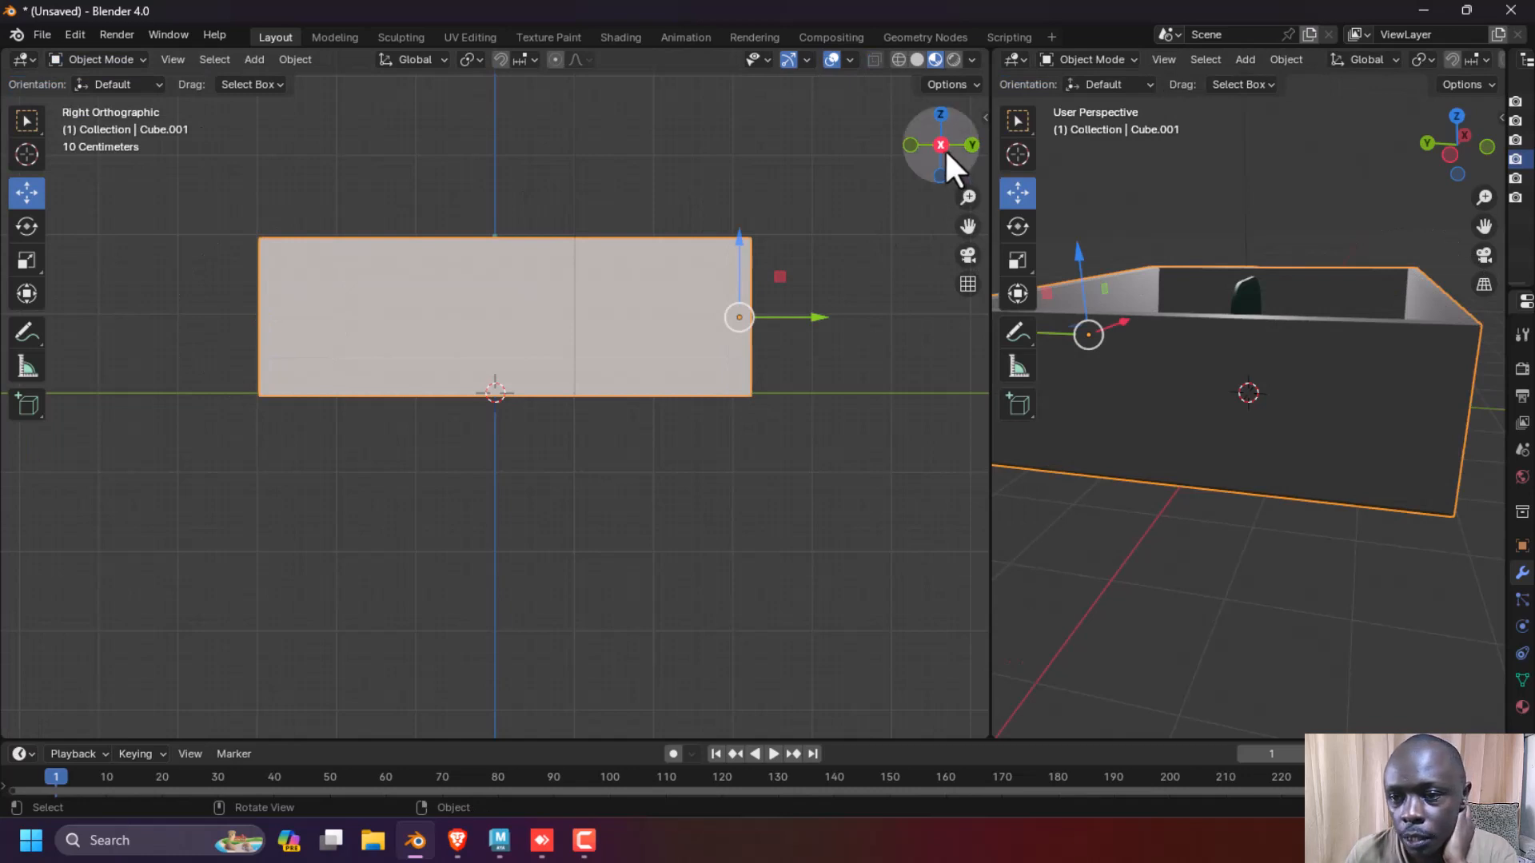
{"action": "left_click_drag", "start_coordinate": [948, 160], "coordinate": [1179, 127]}
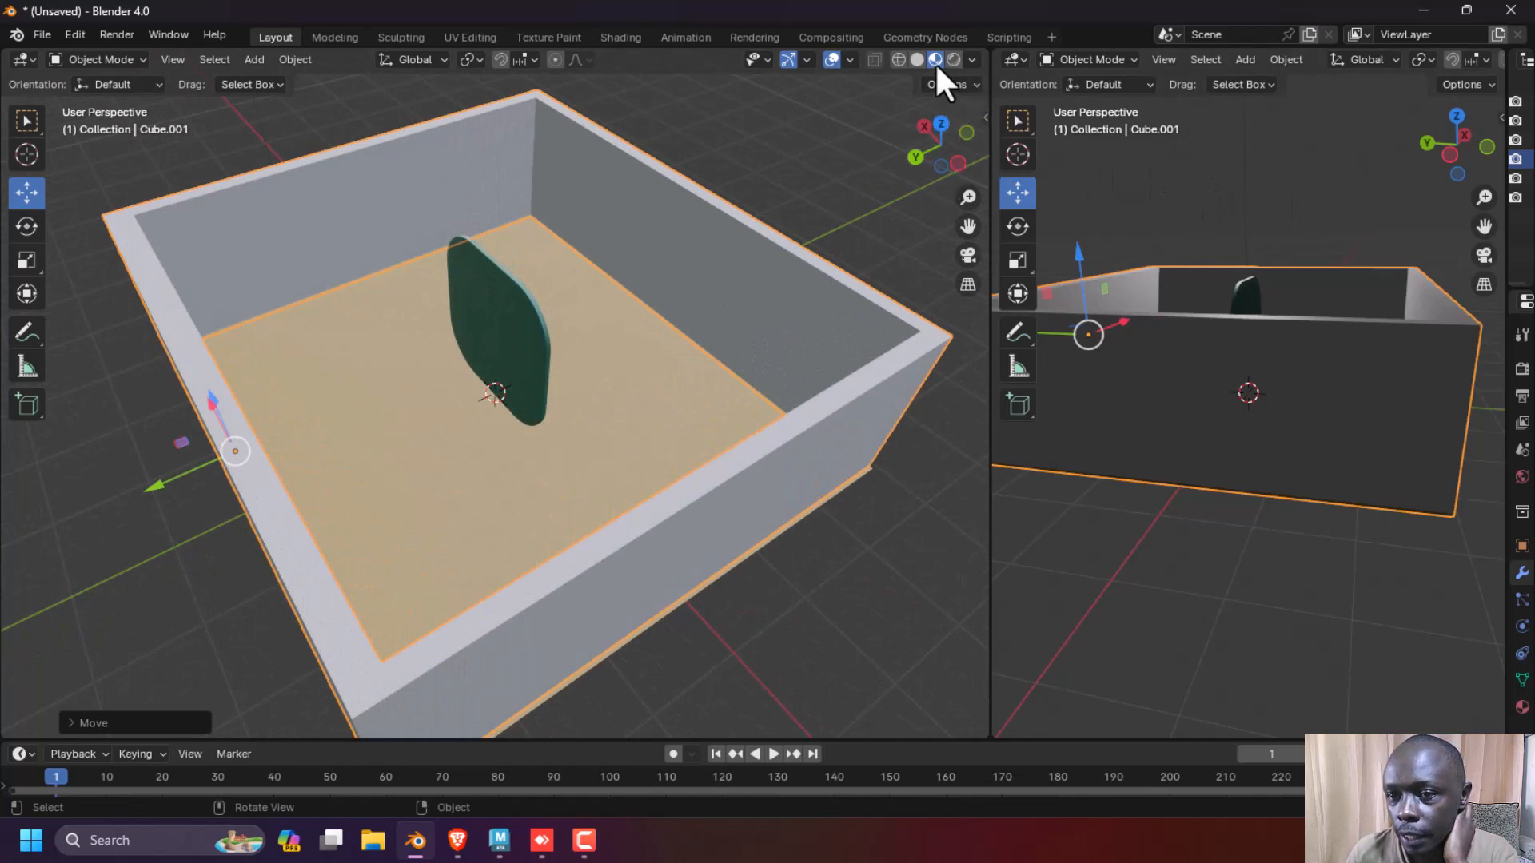
{"action": "mouse_move", "coordinate": [933, 150]}
{"action": "left_mouse_down"}
{"action": "mouse_move", "coordinate": [952, 192]}
{"action": "mouse_move", "coordinate": [935, 154]}
{"action": "mouse_move", "coordinate": [940, 169]}
{"action": "left_mouse_up"}
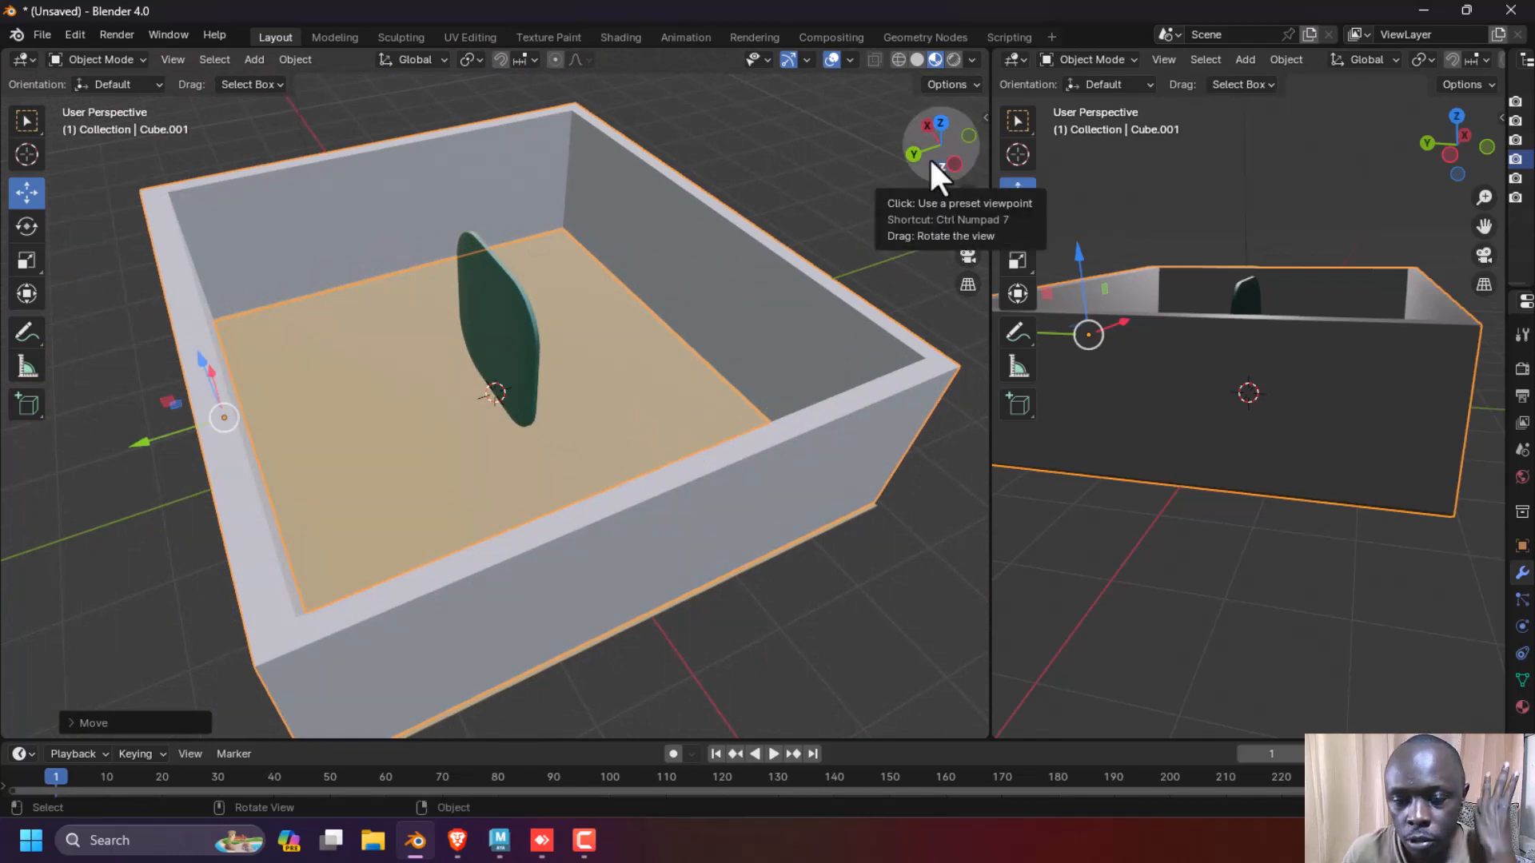
- Widen the Rendered viewport and examine the enclosure's walls and floor shading from low and high angles
{"action": "left_click_drag", "start_coordinate": [1459, 154], "coordinate": [1328, 185]}
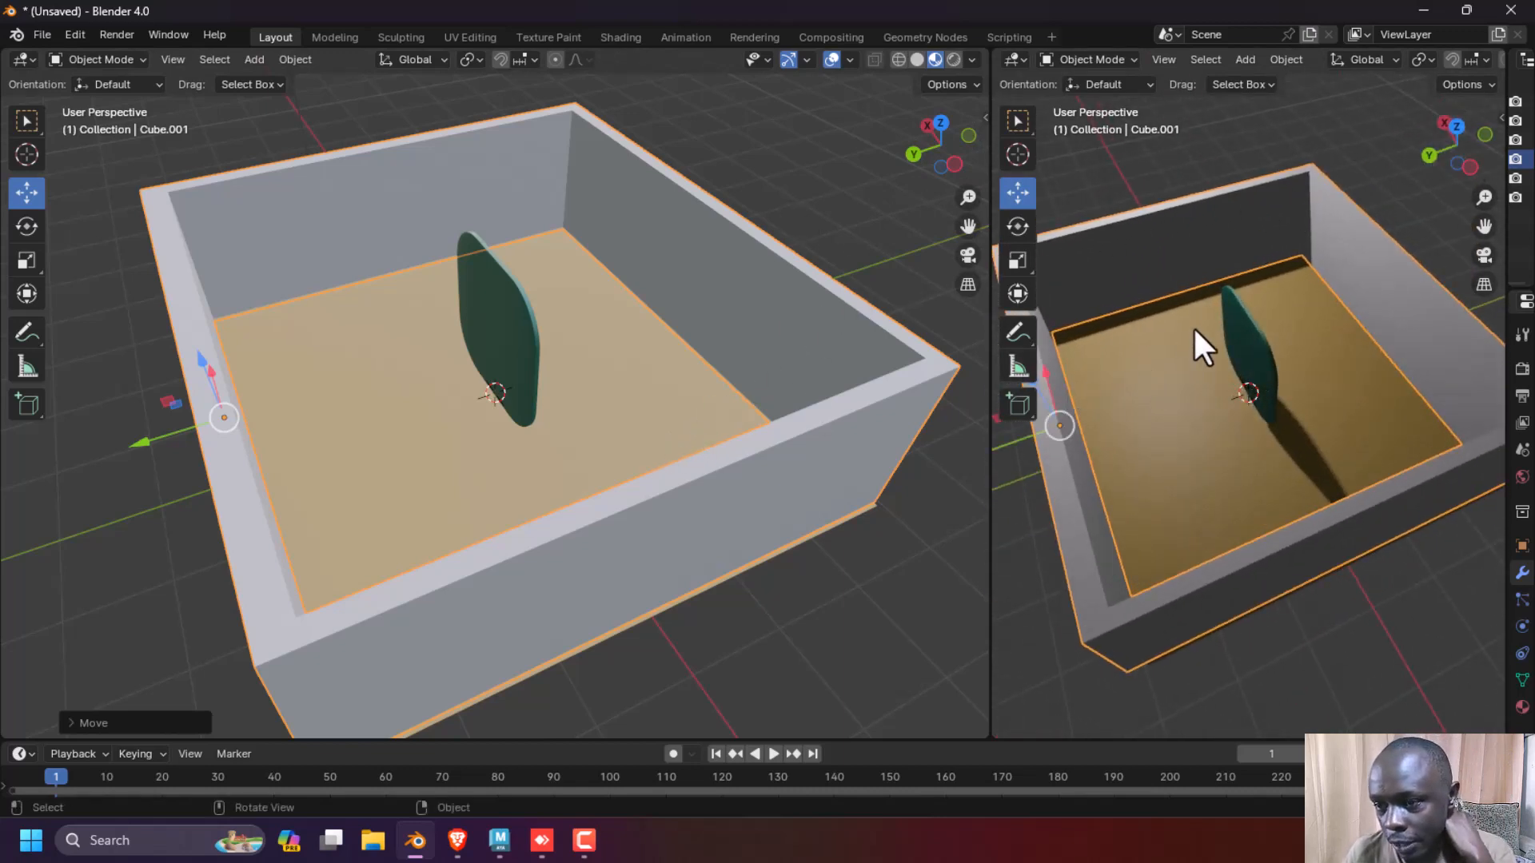
{"action": "left_click_drag", "start_coordinate": [990, 256], "coordinate": [466, 276]}
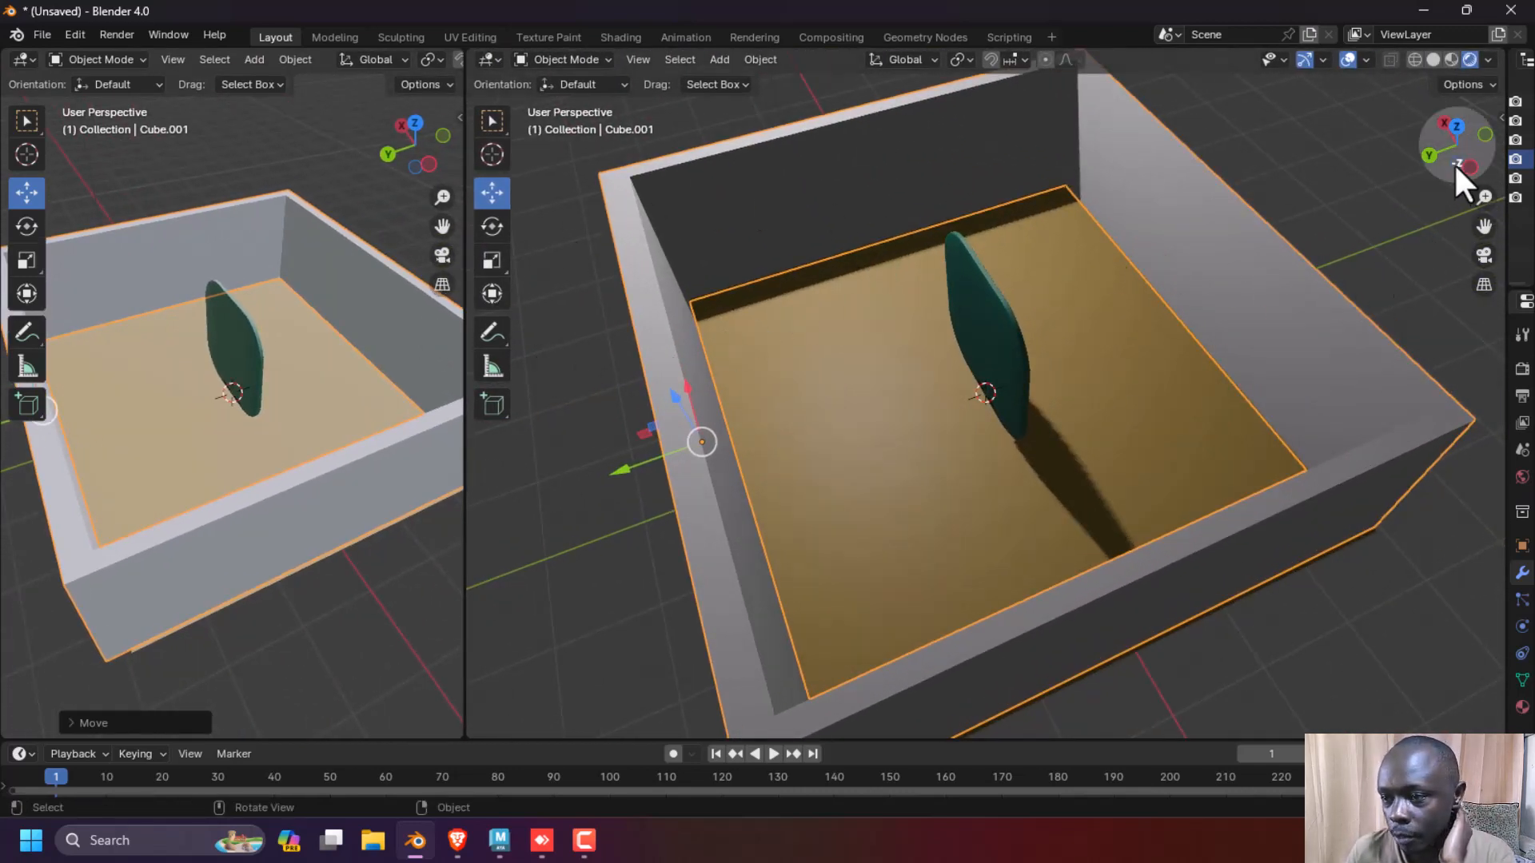
{"action": "left_click_drag", "start_coordinate": [1453, 162], "coordinate": [1483, 93]}
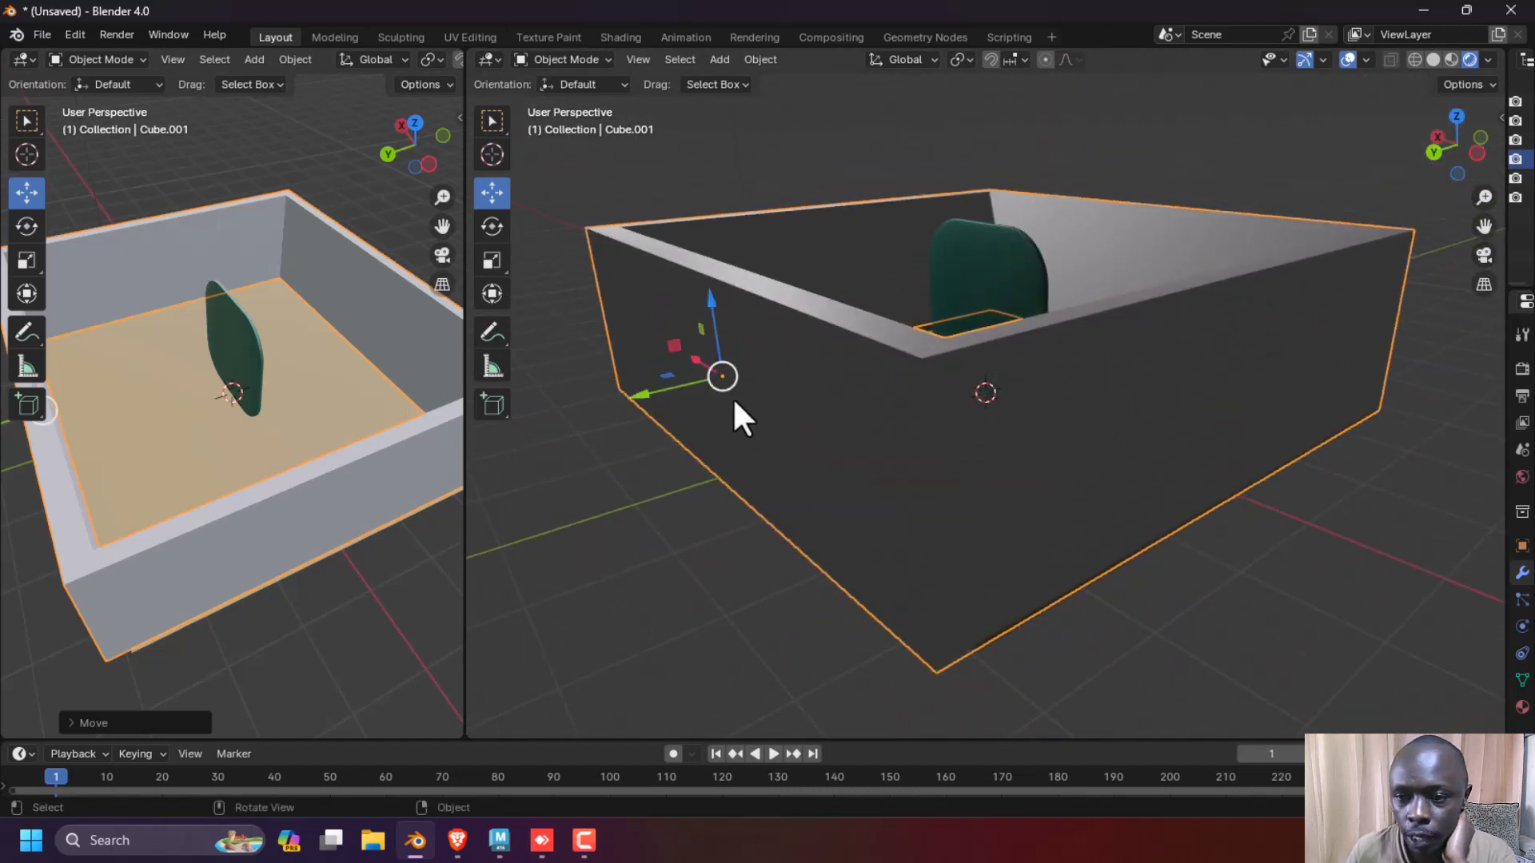
{"action": "left_click_drag", "start_coordinate": [1435, 162], "coordinate": [1435, 227]}
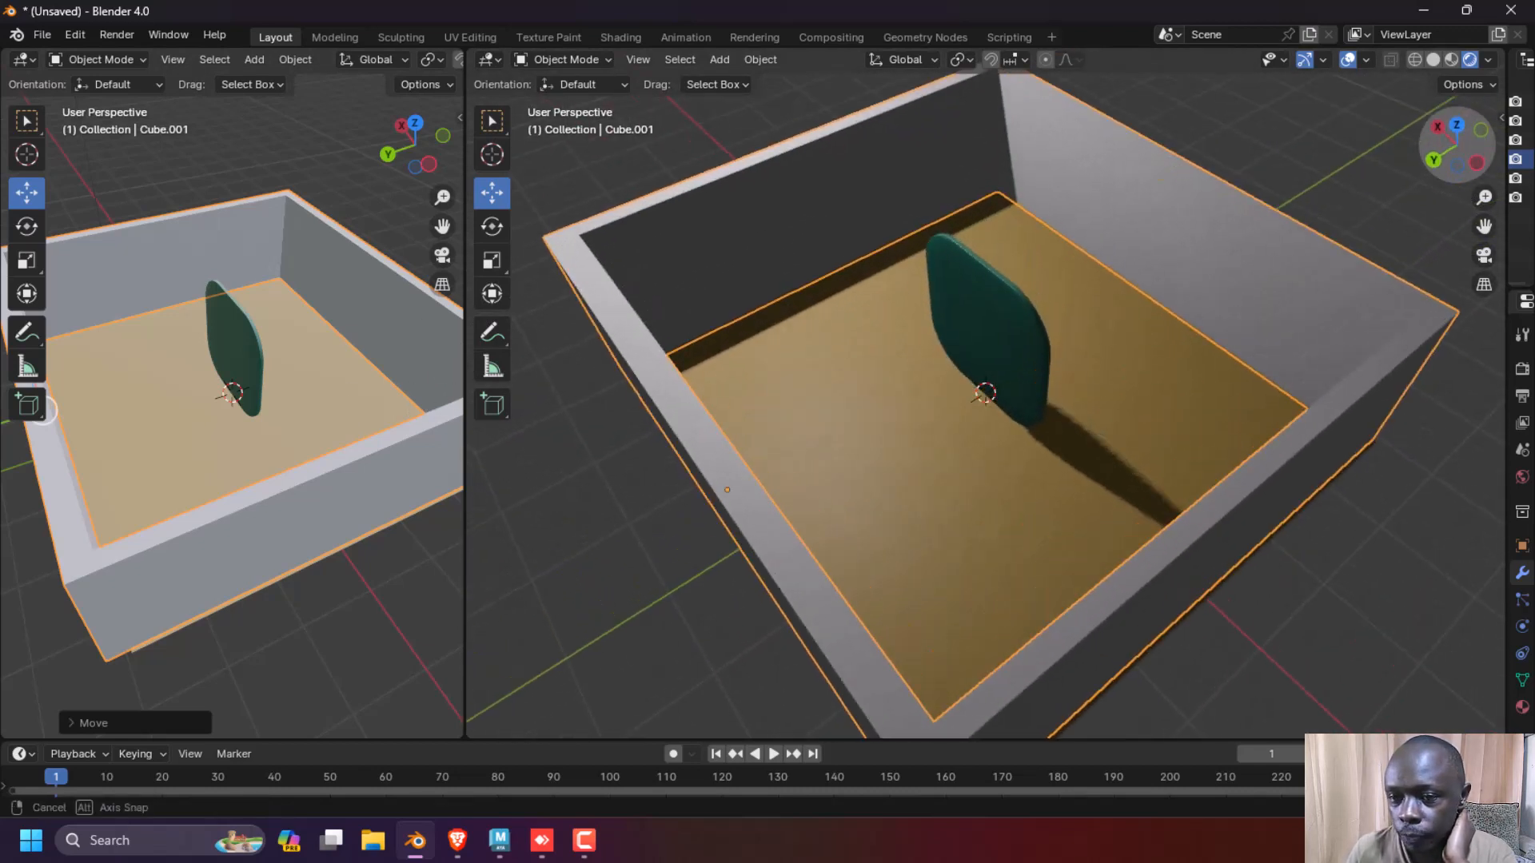